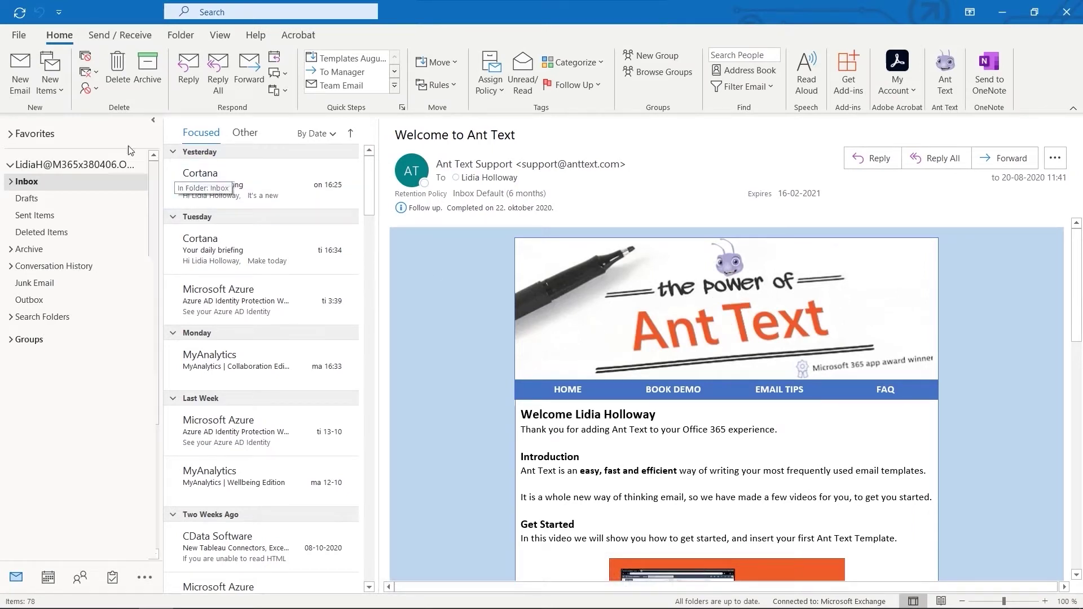
# Start a new email, open the Ant Text pane and advance its intro to the template guide.
pyautogui.click(26, 77)
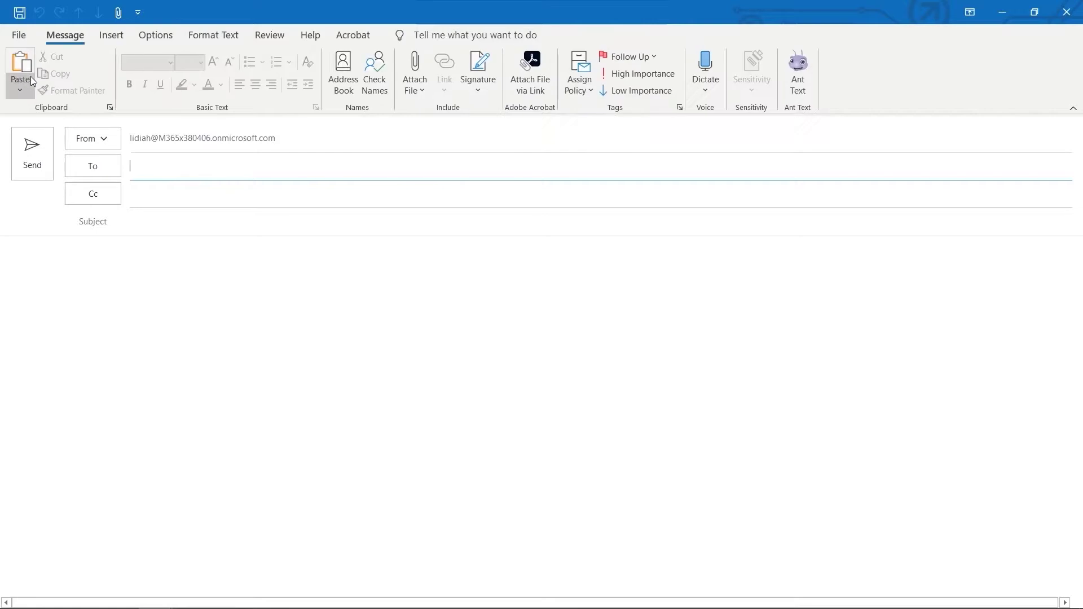
pyautogui.click(798, 79)
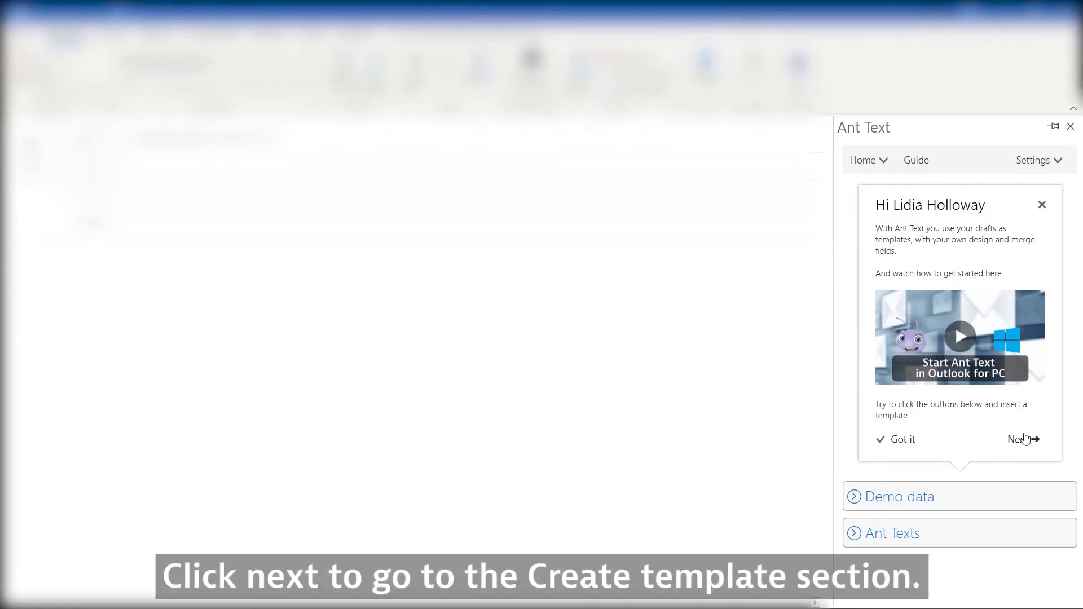
pyautogui.click(1025, 439)
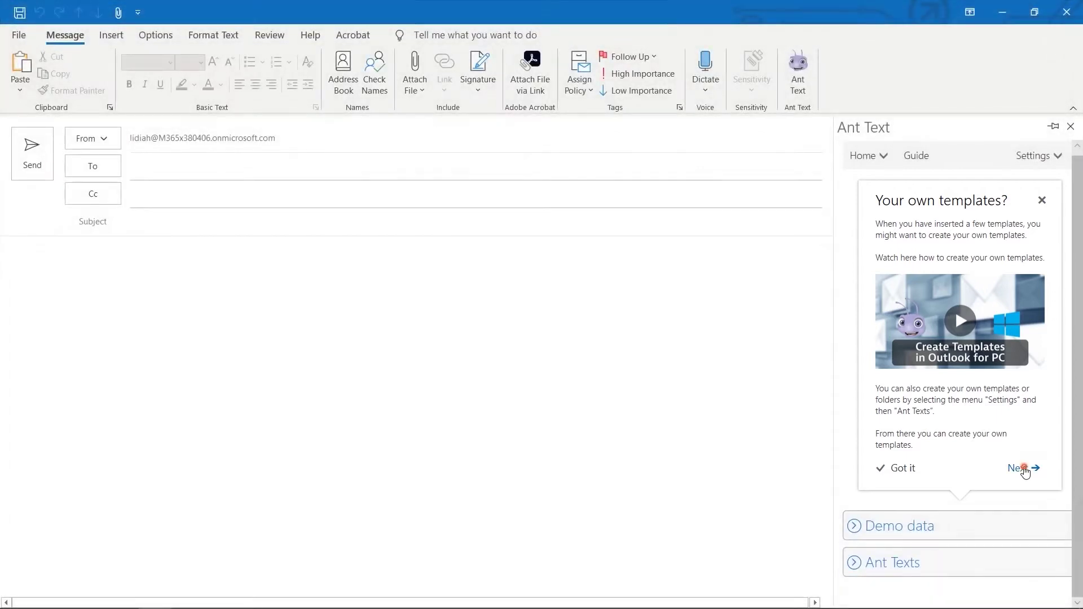
pyautogui.click(1025, 469)
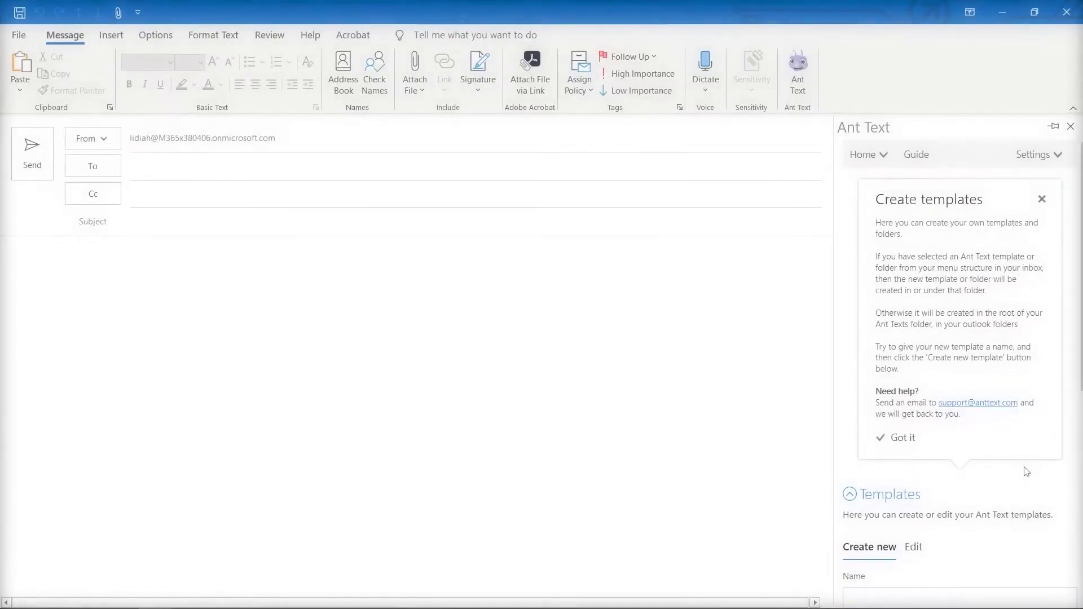
# Create an Ant Text template named 'My new template', then close the blank email.
pyautogui.scroll(-6, 1026, 471)
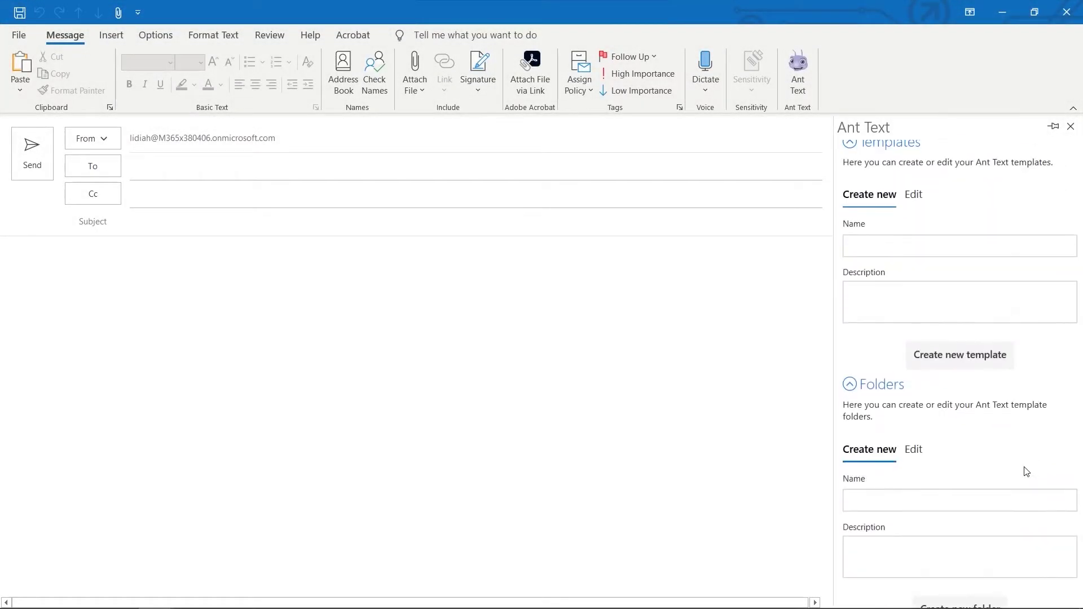
pyautogui.click(914, 244)
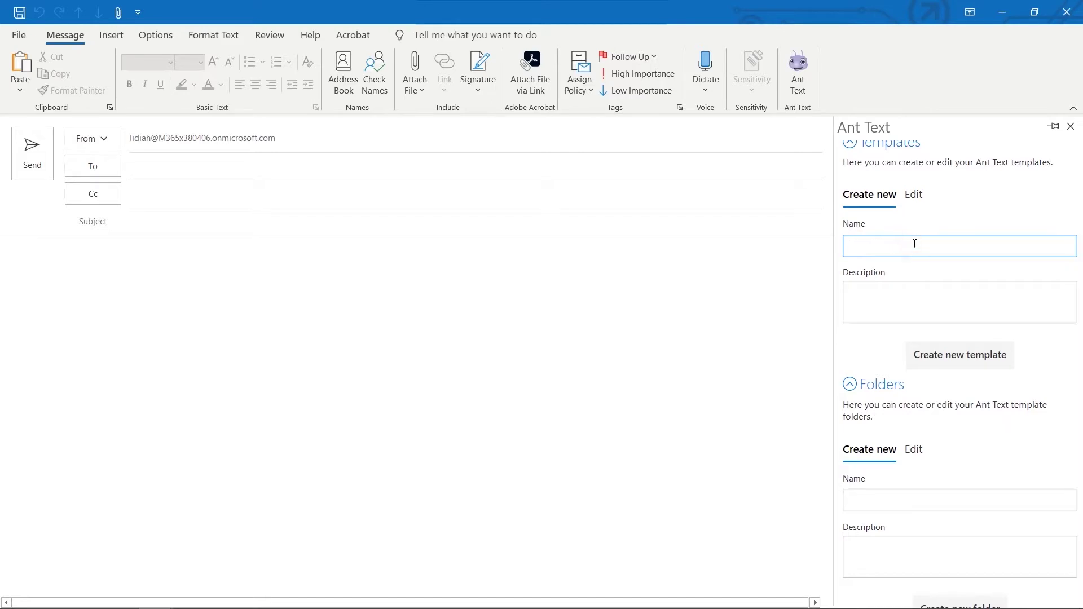
pyautogui.write('My new template')
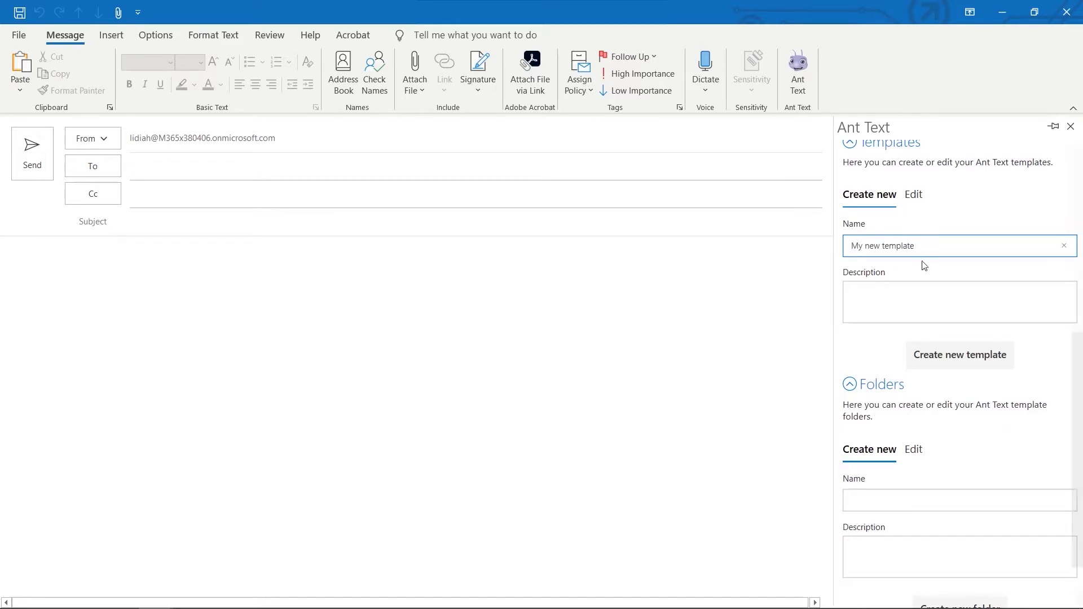
pyautogui.hotkey('alt', 'Tab')
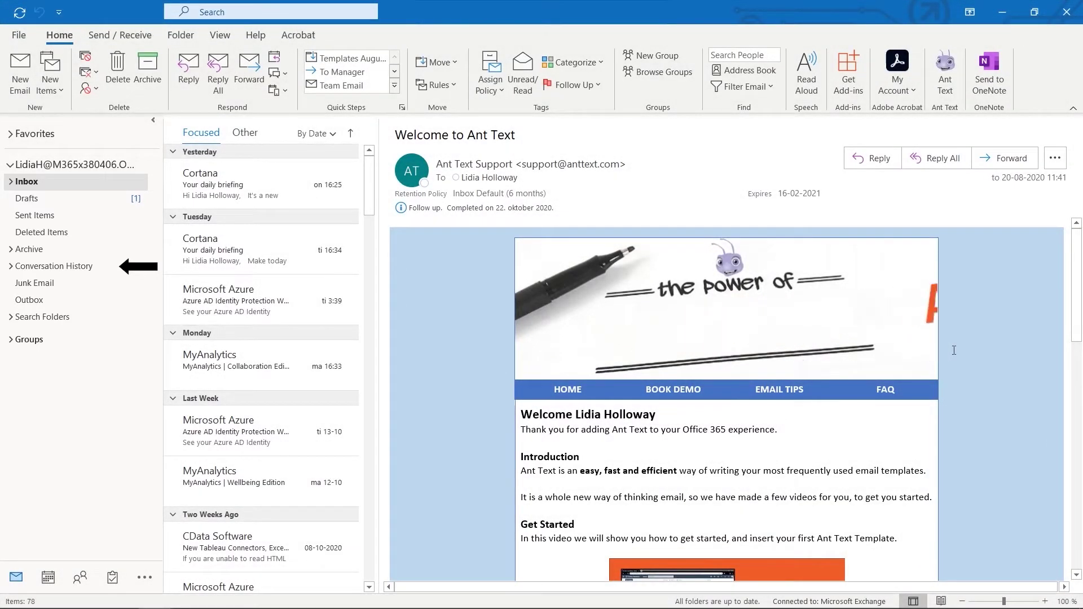
pyautogui.hotkey('alt', 'Tab')
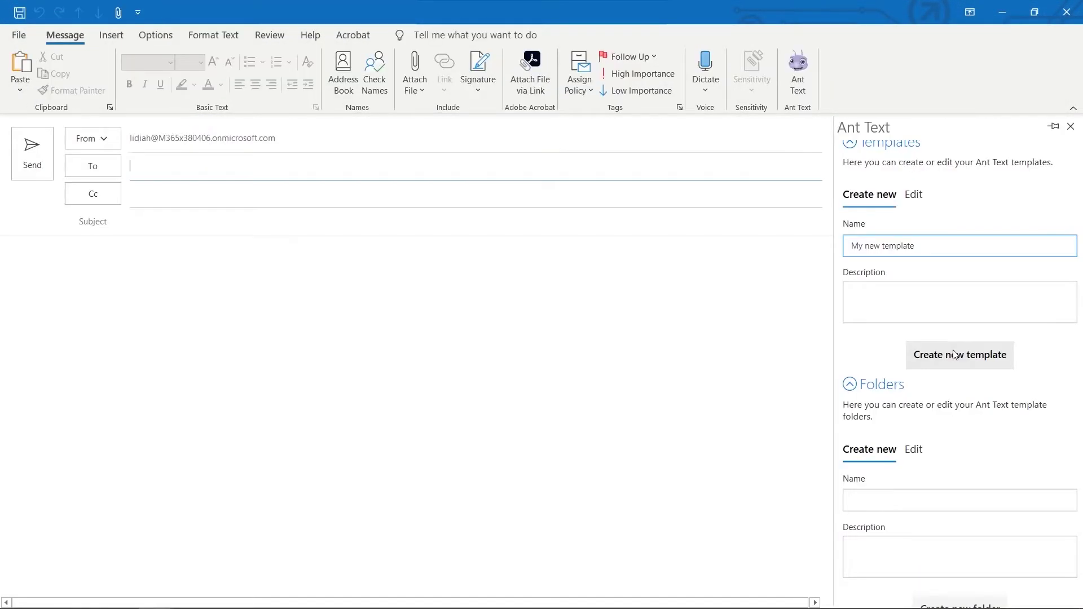
pyautogui.click(953, 354)
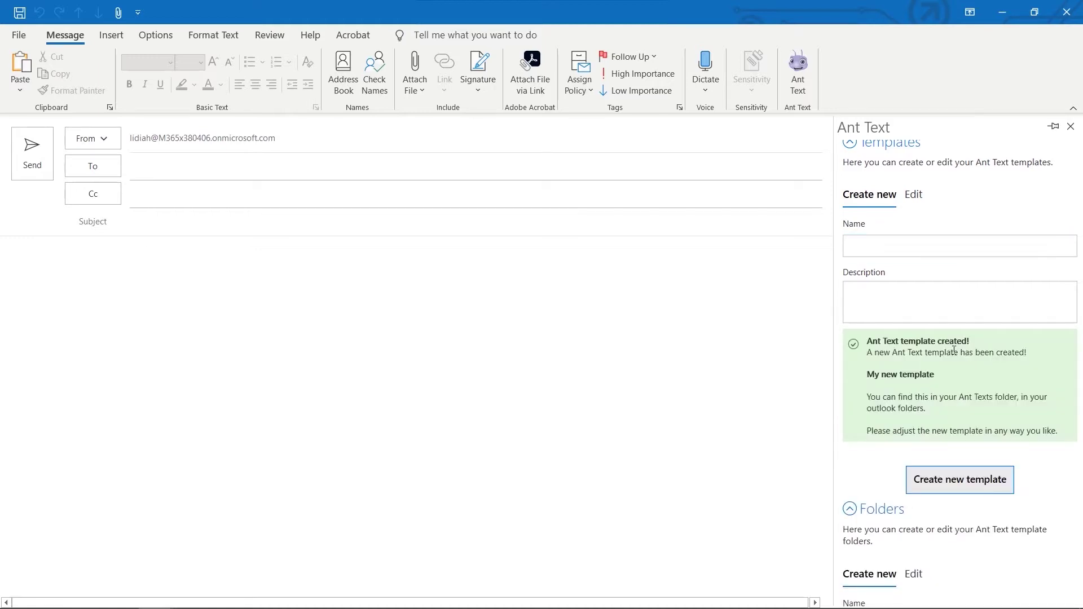
pyautogui.click(1066, 12)
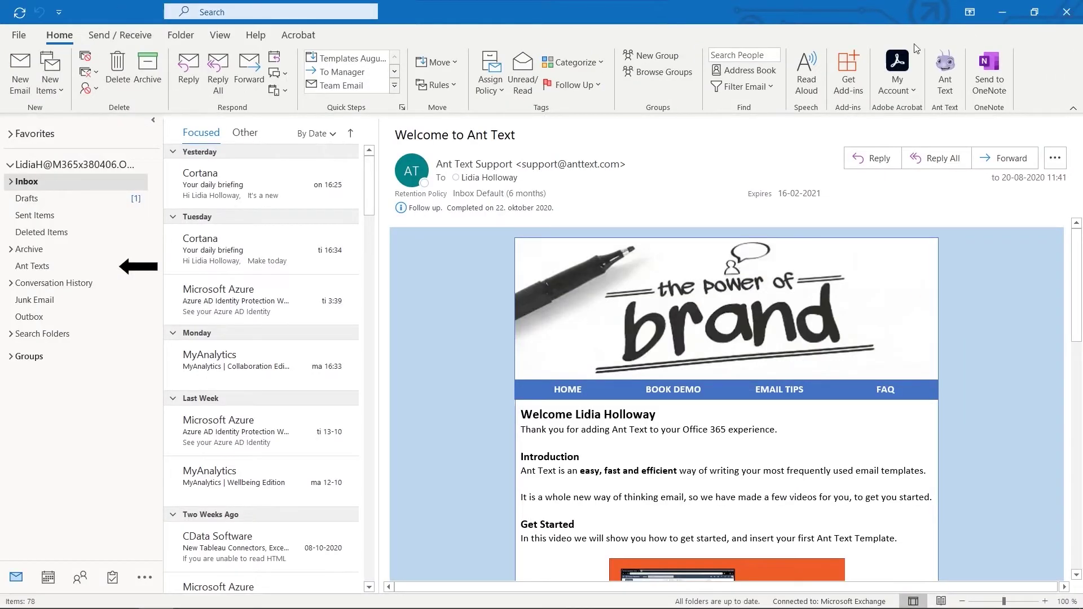
# Open the My new template draft from Ant Texts and copy the entire branded design from Word.
pyautogui.click(53, 266)
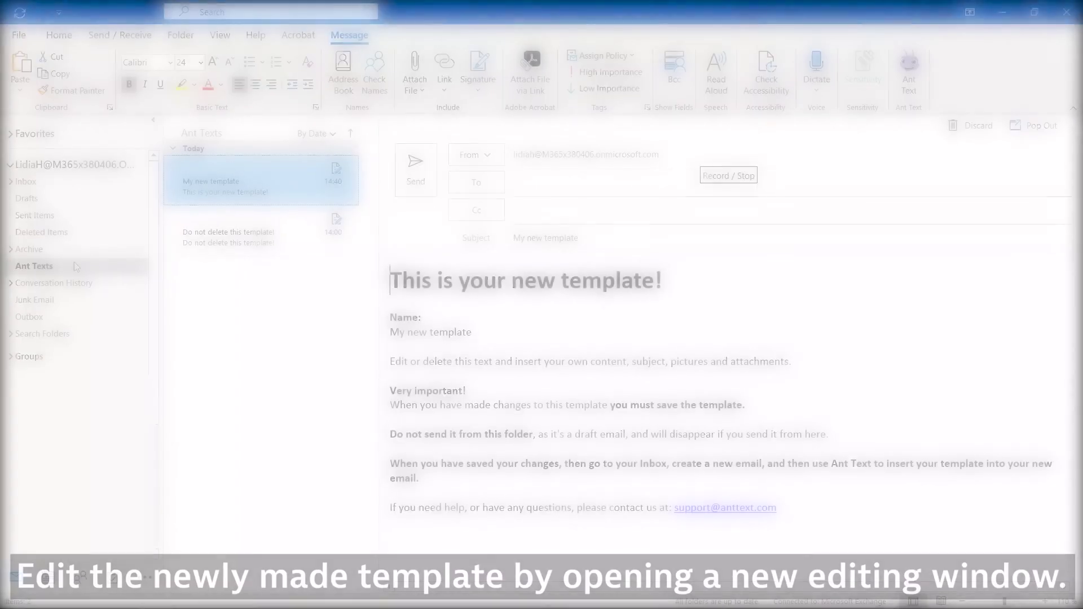
pyautogui.doubleClick(266, 177)
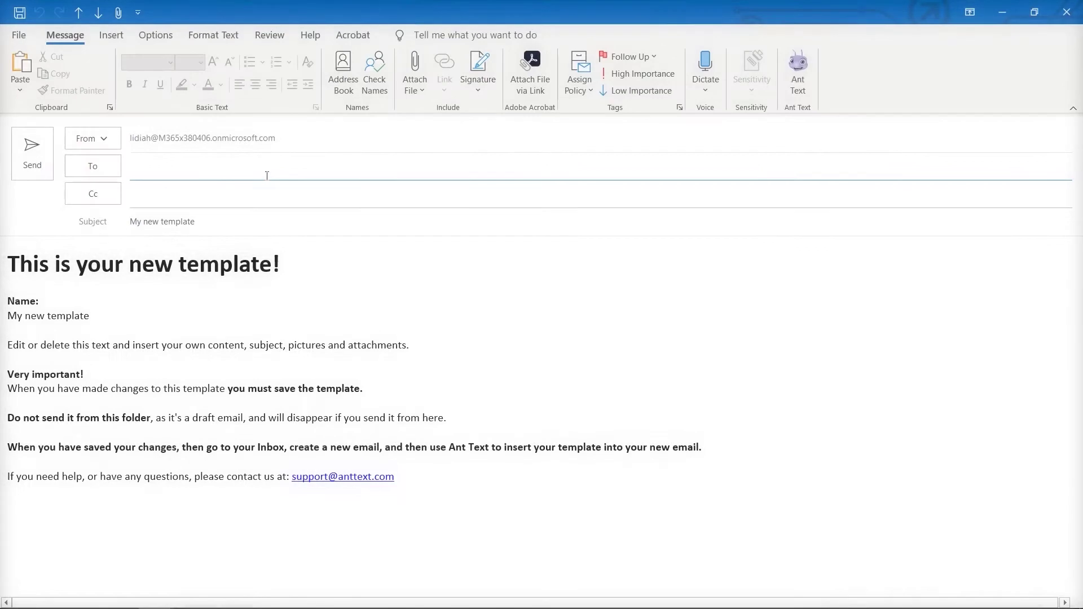
pyautogui.hotkey('alt', 'Tab')
pyautogui.hotkey('alt', 'Tab')
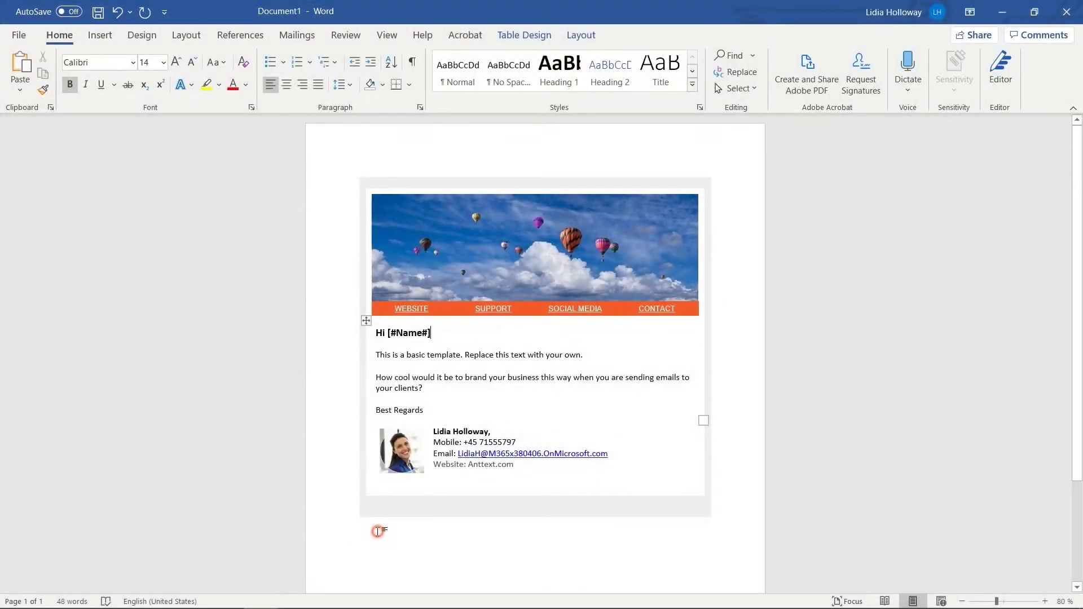
pyautogui.hotkey('ctrl', 'a')
pyautogui.rightClick(460, 355)
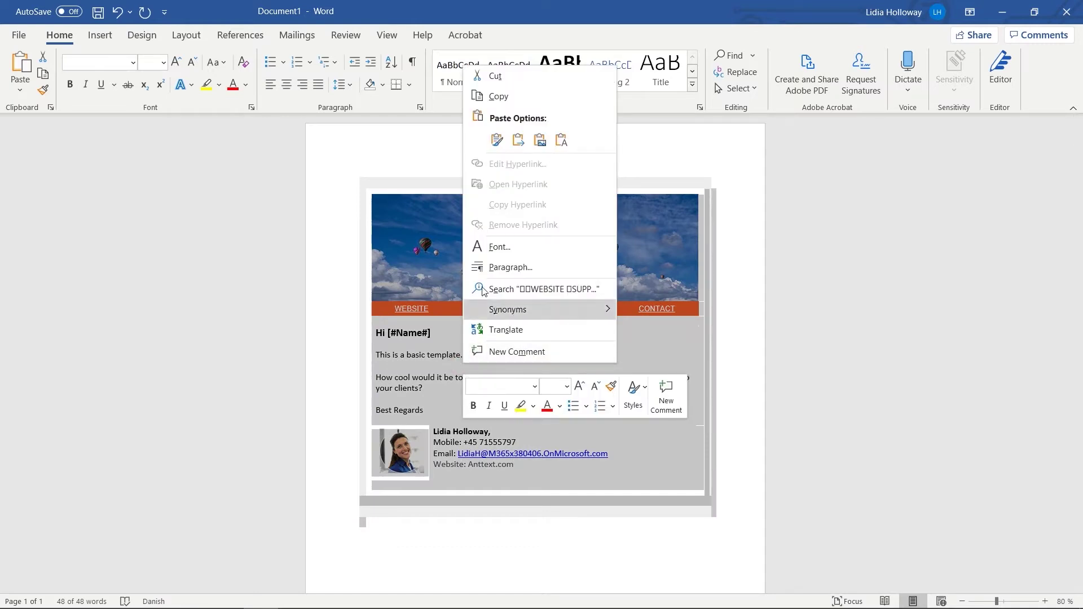
pyautogui.click(503, 103)
pyautogui.hotkey('alt', 'Tab')
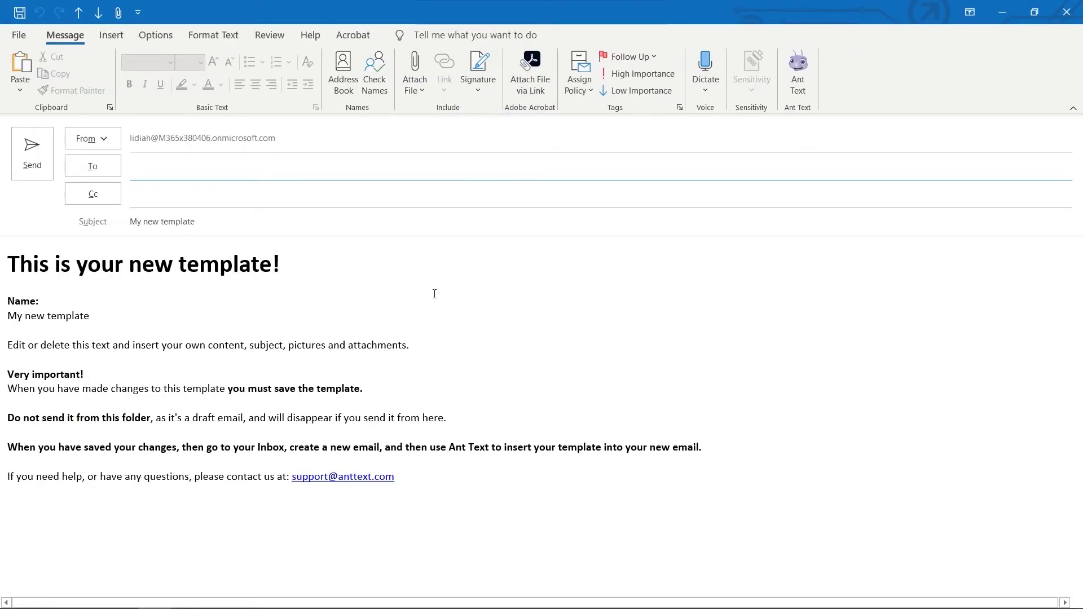
# Replace the template's placeholder body with the pasted branded design and save the template.
pyautogui.click(429, 308)
pyautogui.hotkey('ctrl', 'a')
pyautogui.press('Delete')
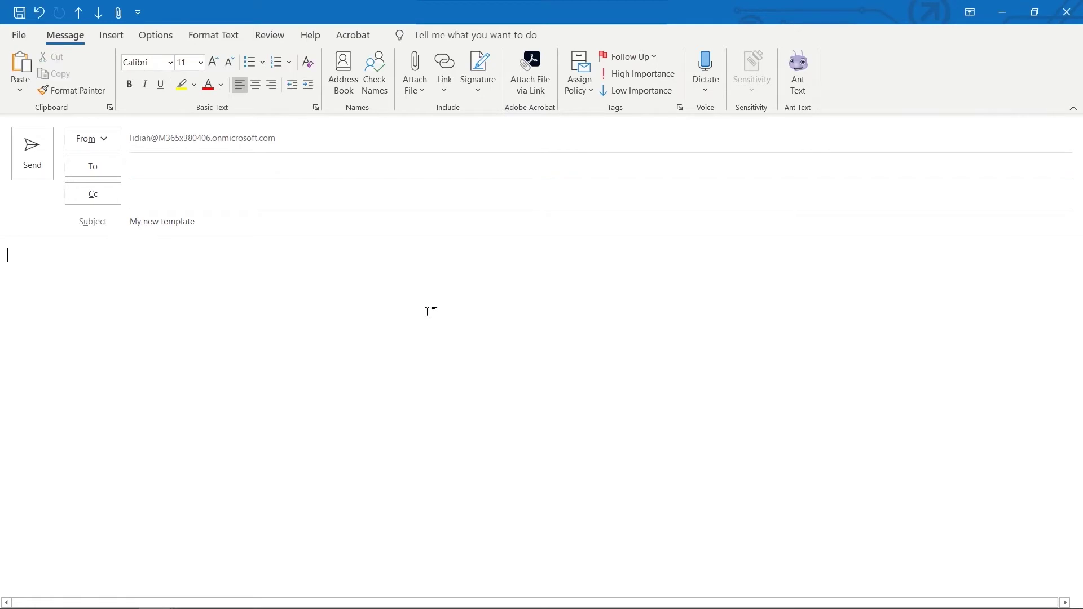
pyautogui.rightClick(429, 313)
pyautogui.click(461, 386)
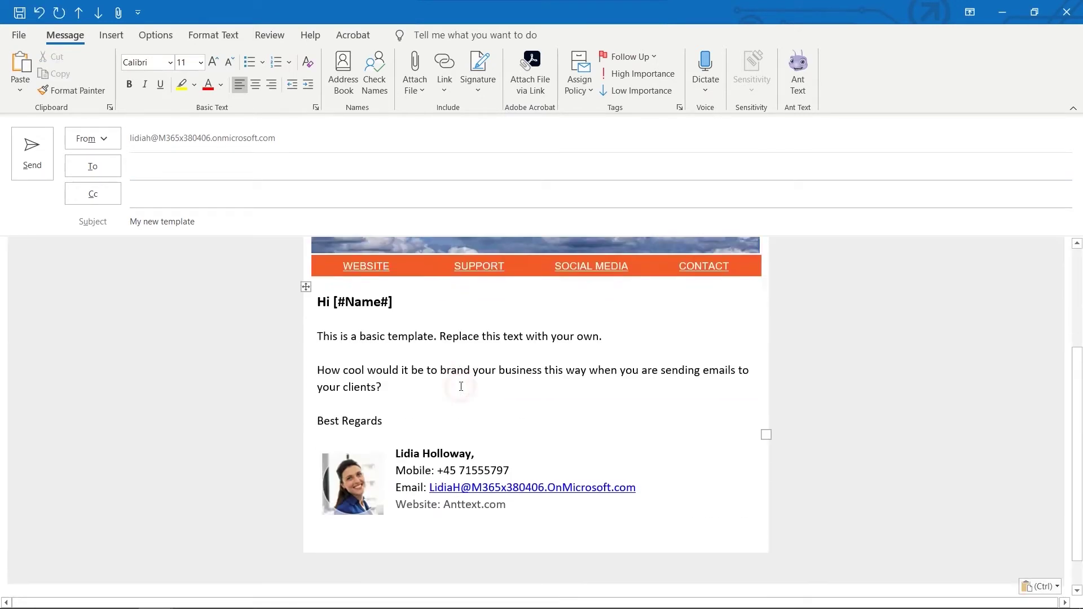
pyautogui.scroll(2, 461, 386)
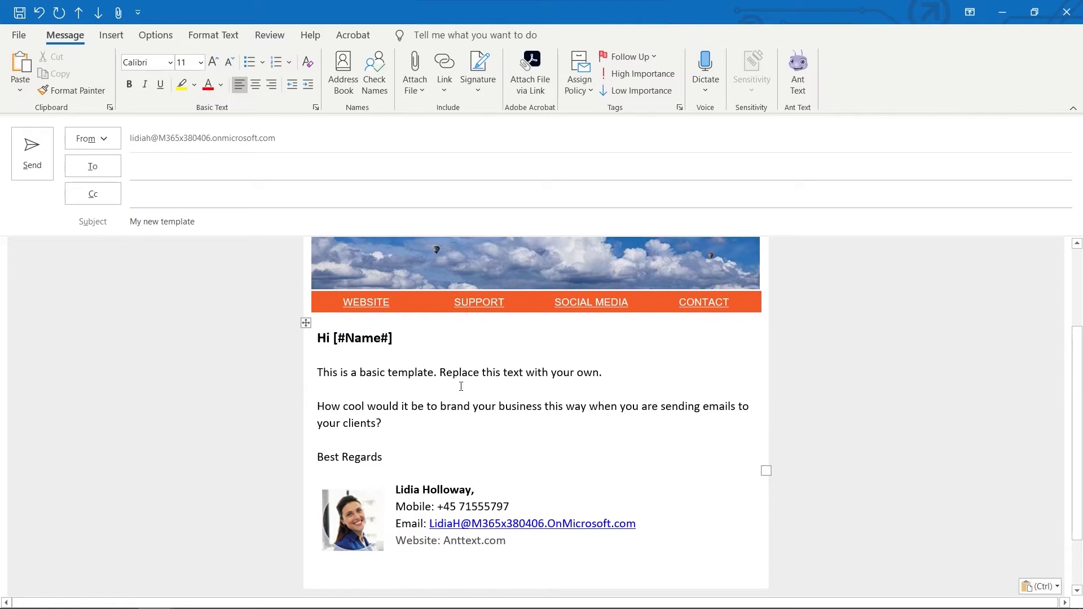
pyautogui.scroll(2, 461, 386)
pyautogui.click(1066, 12)
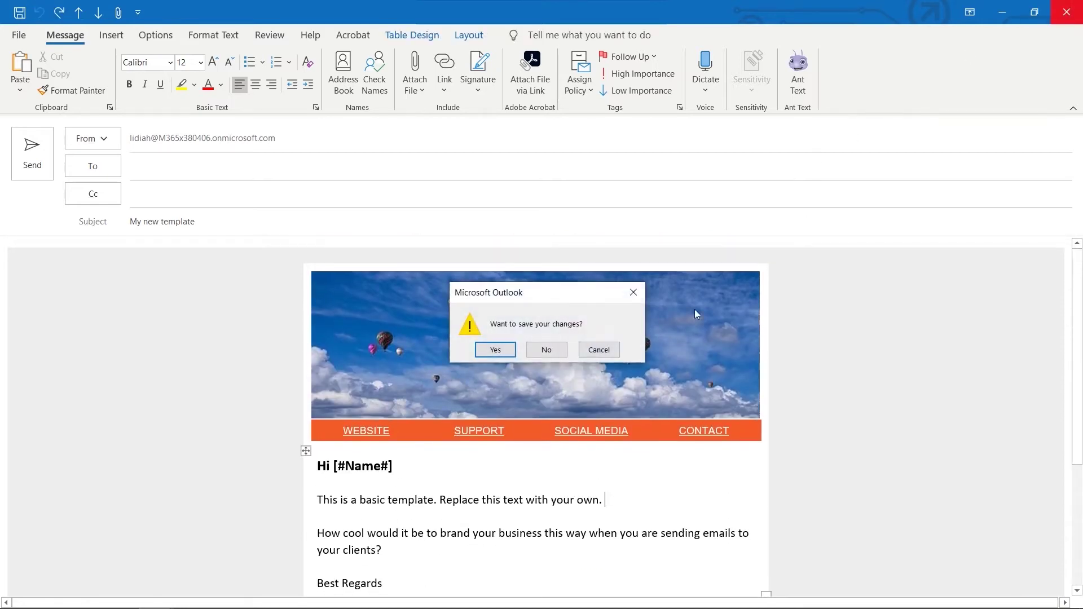
pyautogui.click(514, 351)
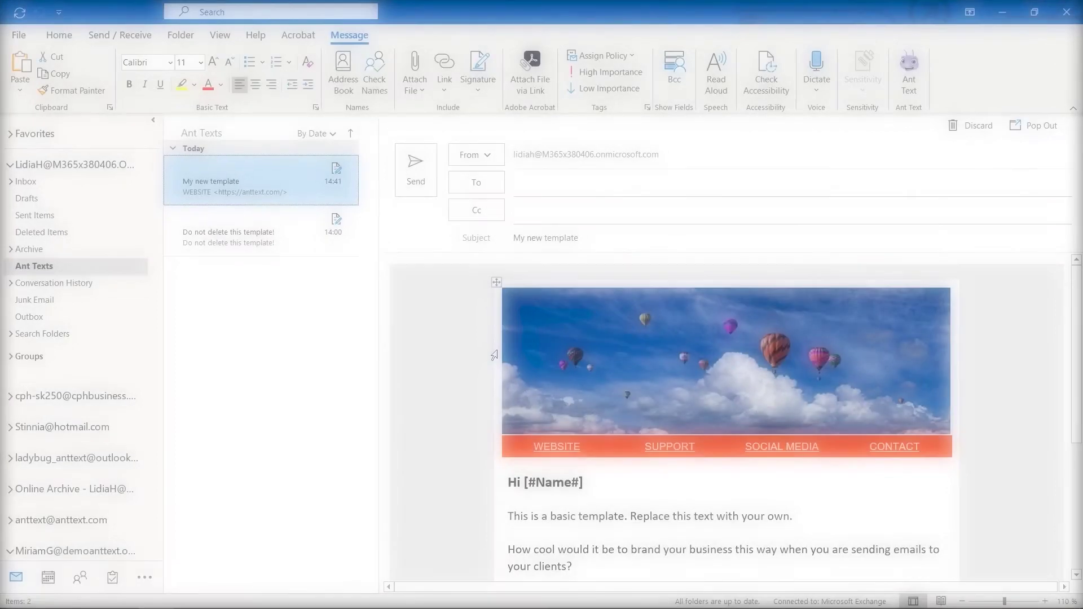
# From the Home tab, start a new email and show the Ant Text pane with its folders.
pyautogui.click(67, 36)
pyautogui.click(18, 79)
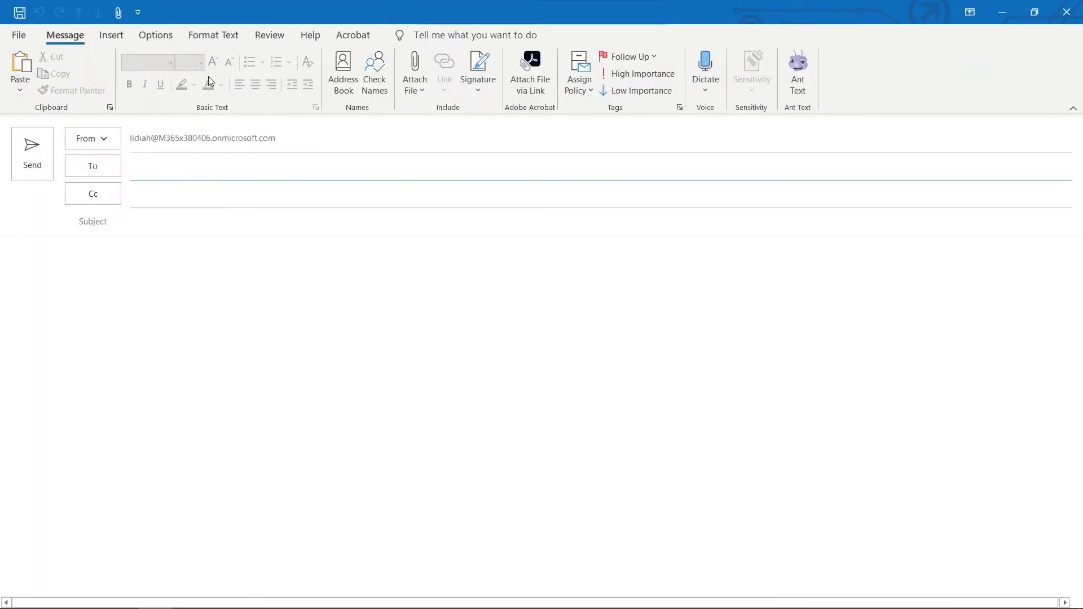
pyautogui.click(799, 79)
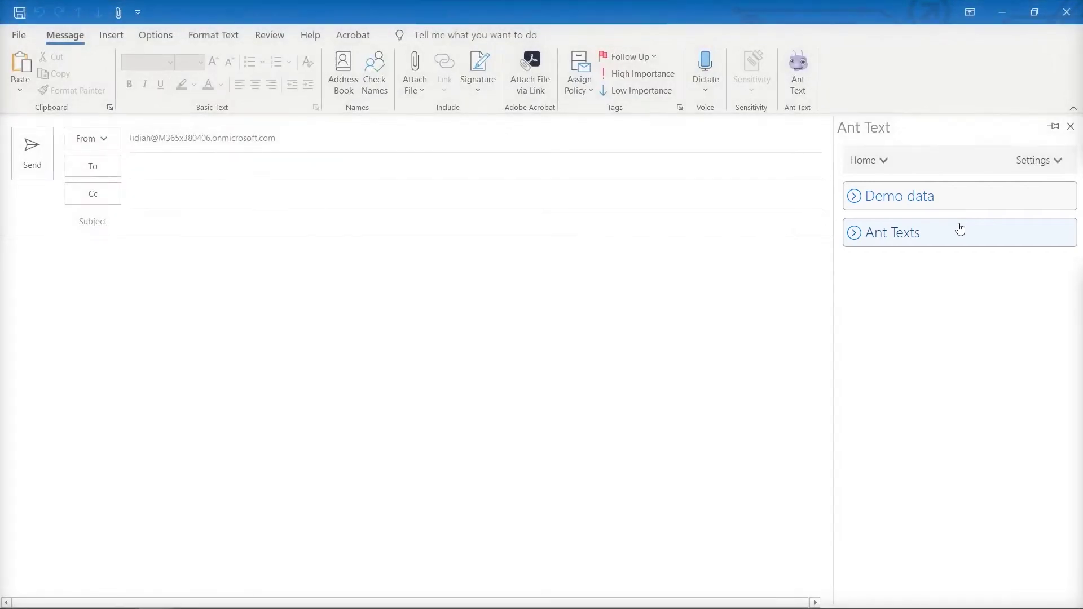
# Insert My new template from Ant Texts and merge the recipient's name into the greeting.
pyautogui.click(960, 228)
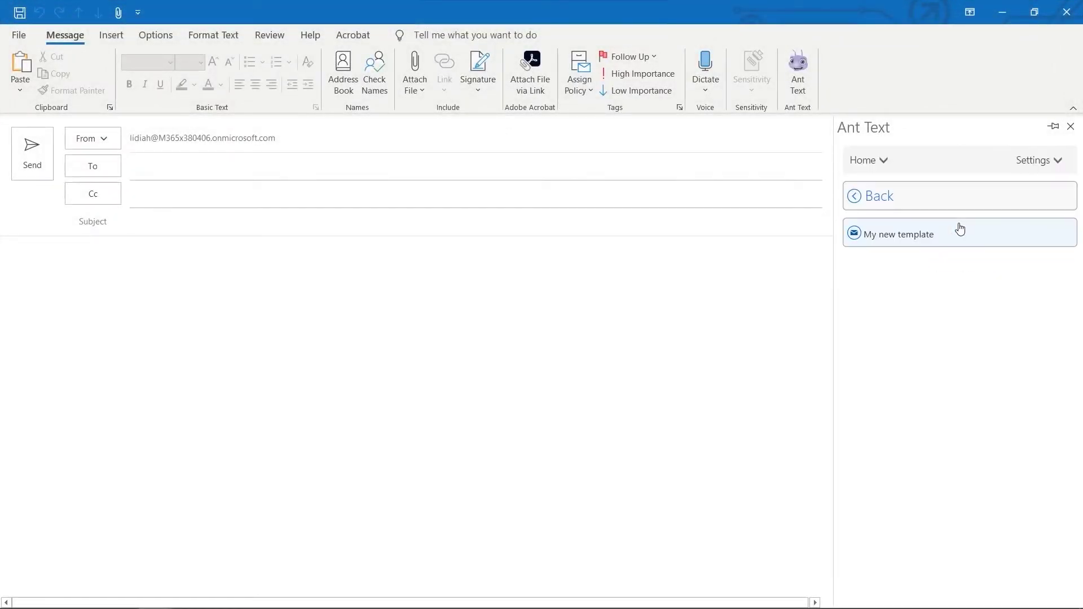
pyautogui.click(960, 229)
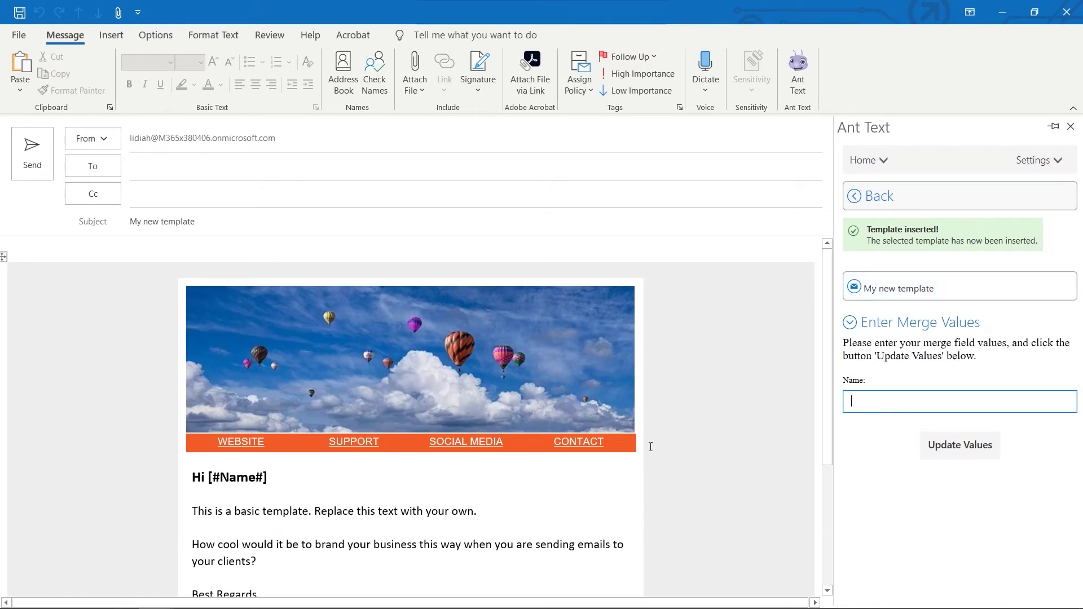
pyautogui.scroll(-5, 651, 446)
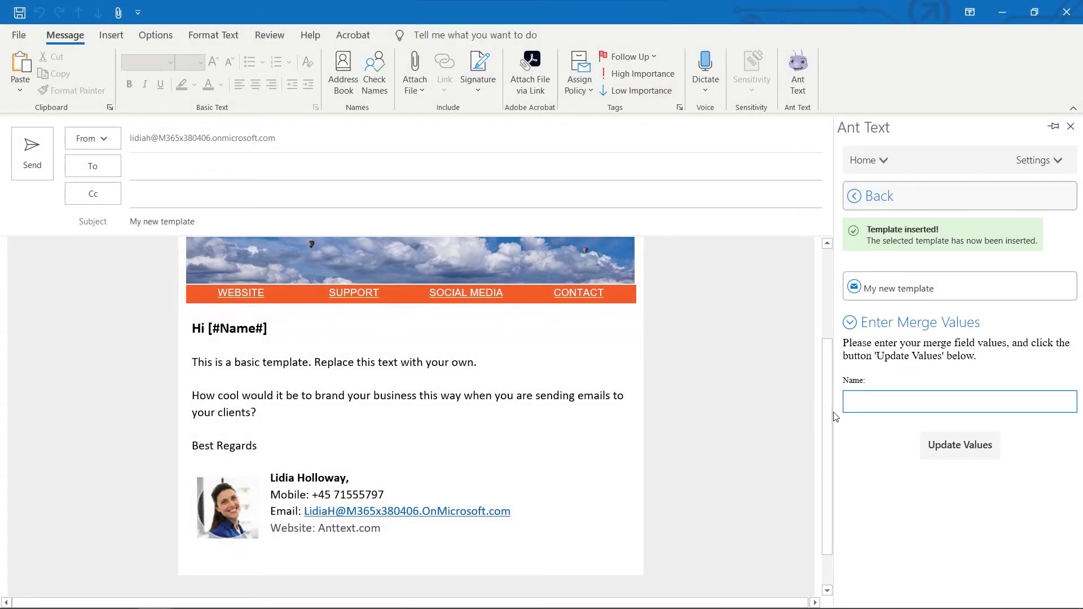
pyautogui.click(886, 406)
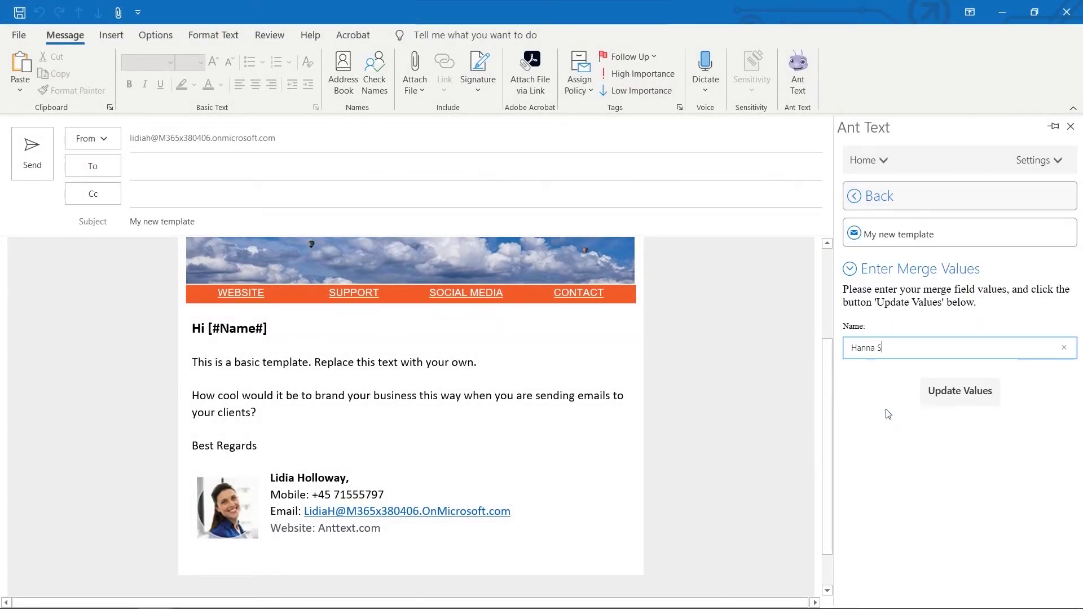
pyautogui.click(950, 393)
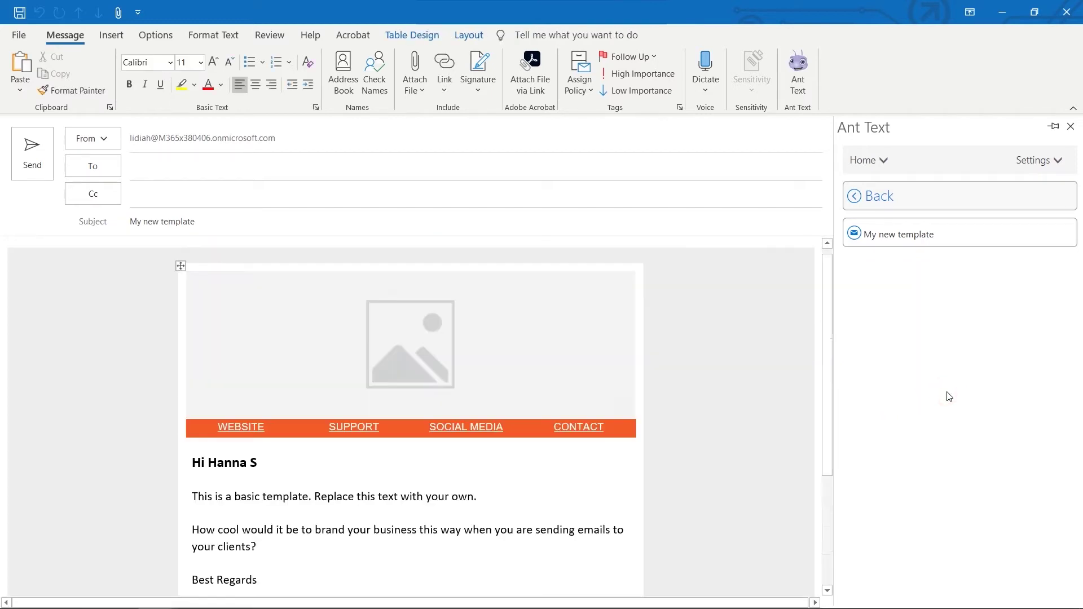
# Address the email to the recipient, choosing the matching suggested contact.
pyautogui.click(252, 166)
pyautogui.write('H')
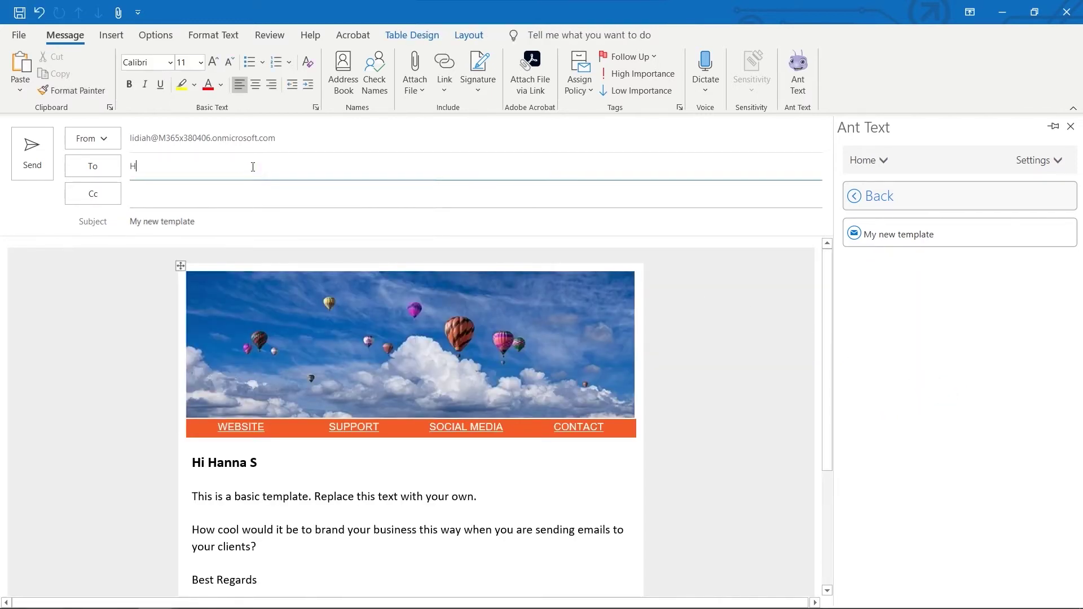
pyautogui.write('anna S')
pyautogui.click(285, 210)
pyautogui.click(33, 149)
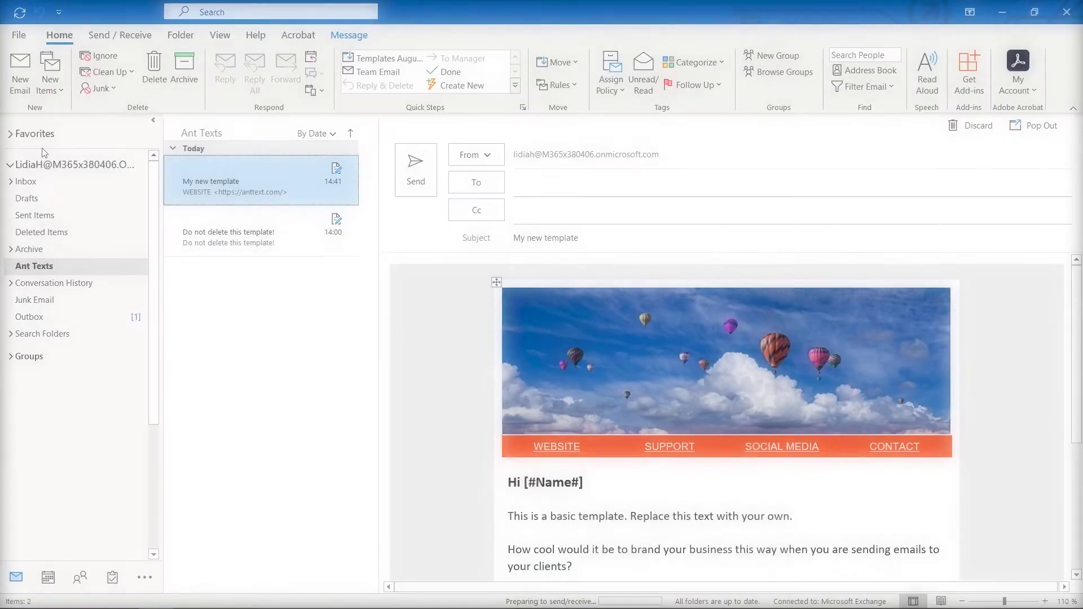
pyautogui.click(28, 77)
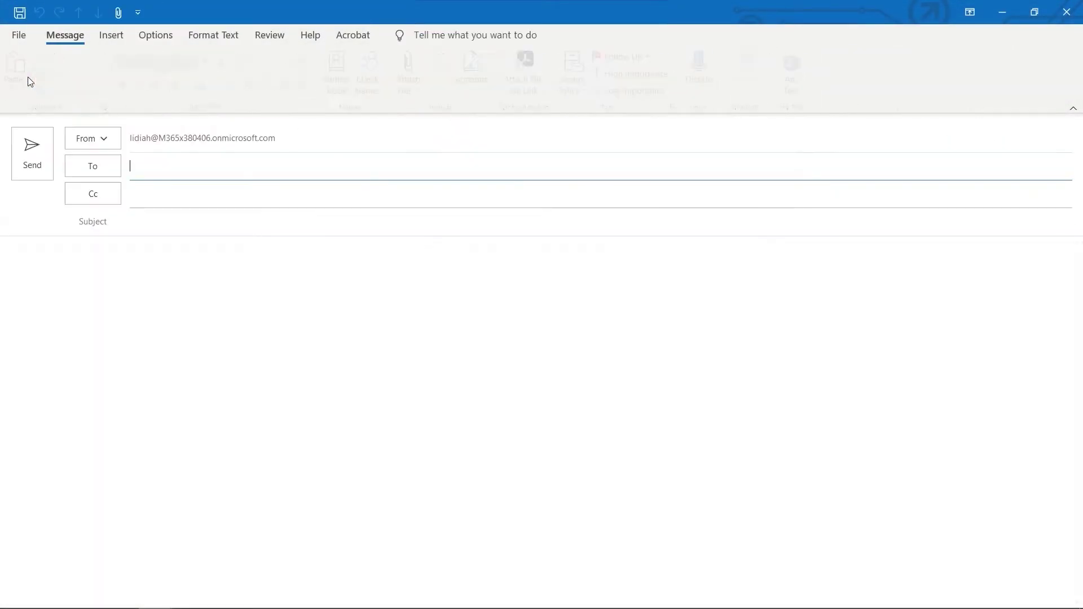
pyautogui.click(796, 73)
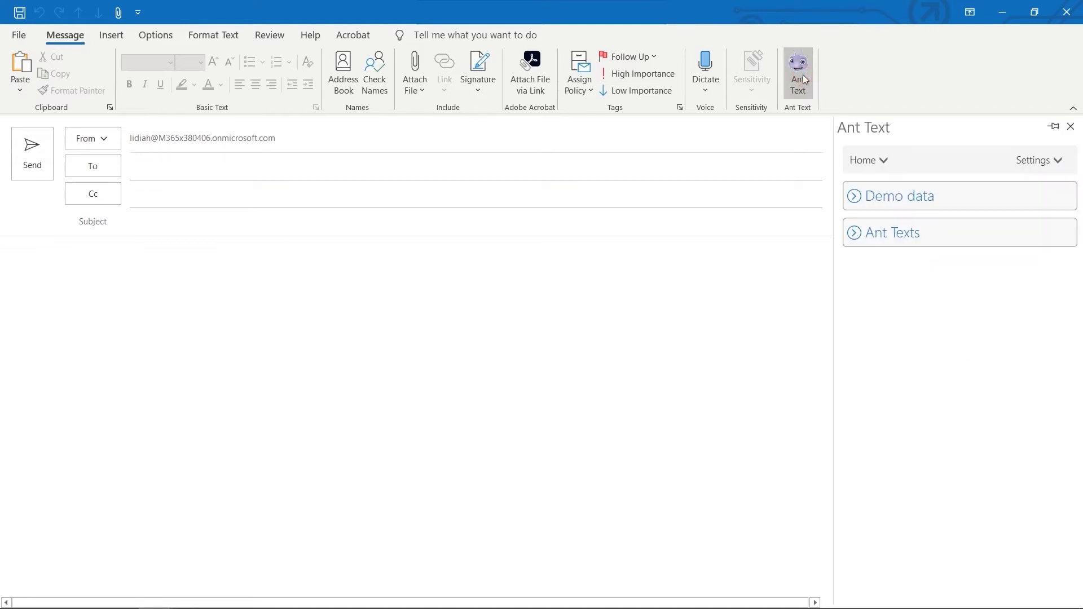
pyautogui.click(951, 234)
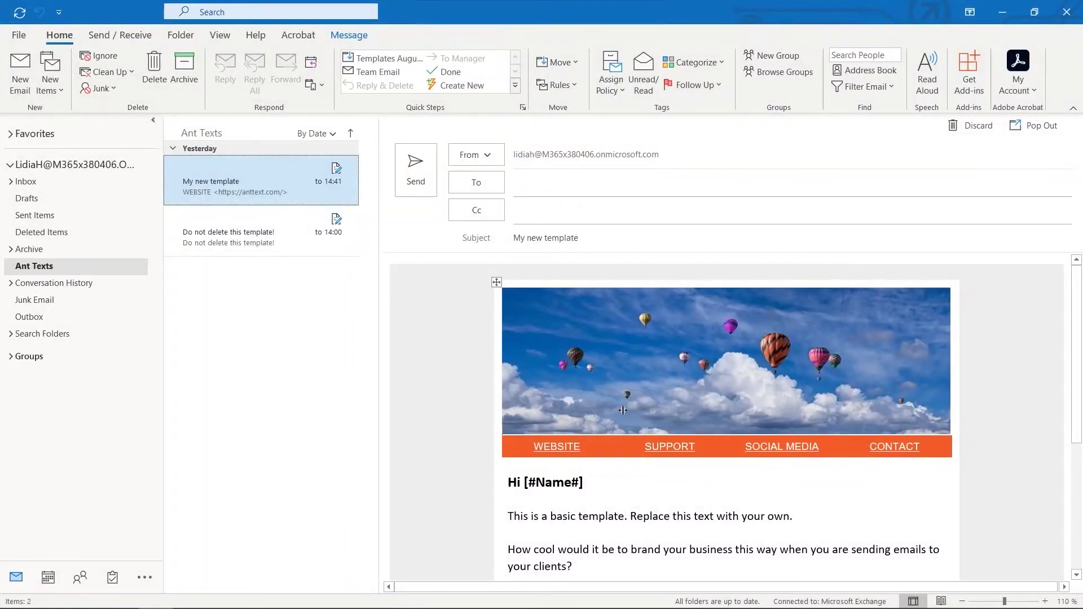
# Start a new message and paste the copied bridge-banner template into its body.
pyautogui.click(23, 70)
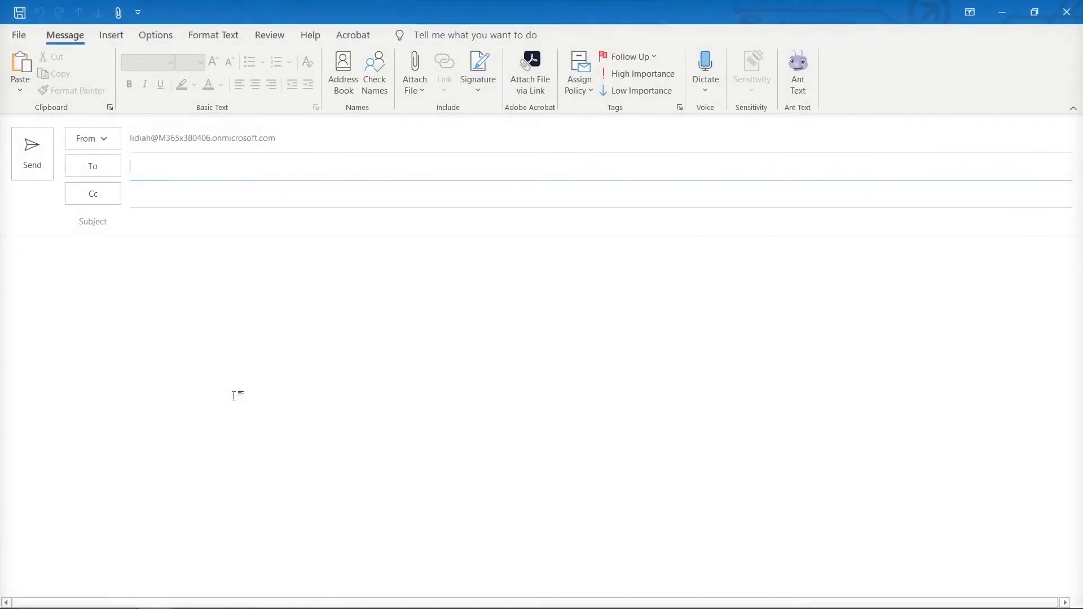
pyautogui.click(234, 396)
pyautogui.hotkey('ctrl', 'v')
pyautogui.scroll(-2, 231, 400)
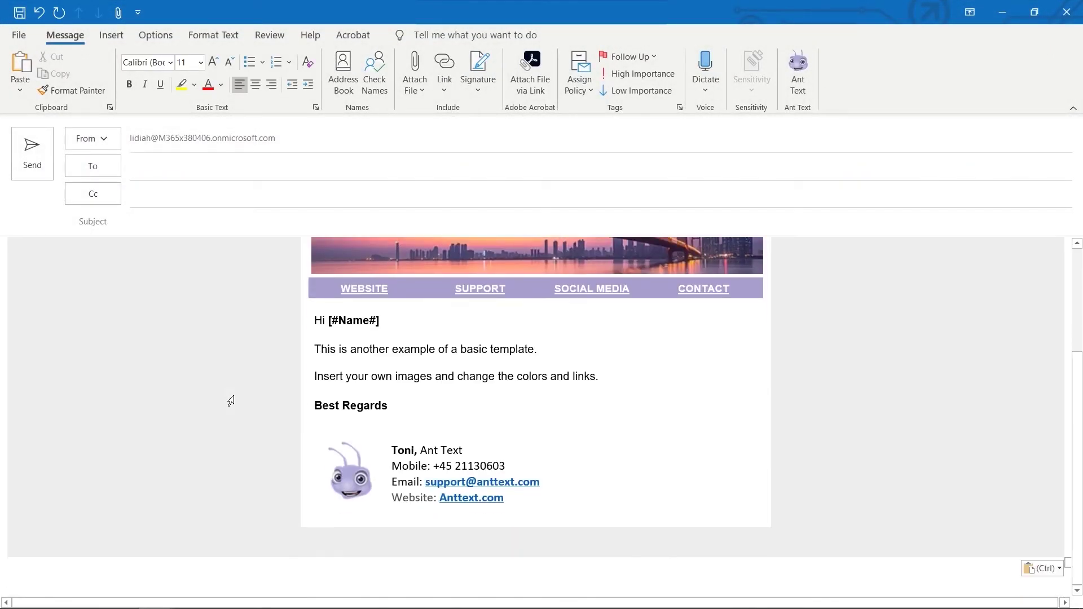
pyautogui.scroll(3, 231, 401)
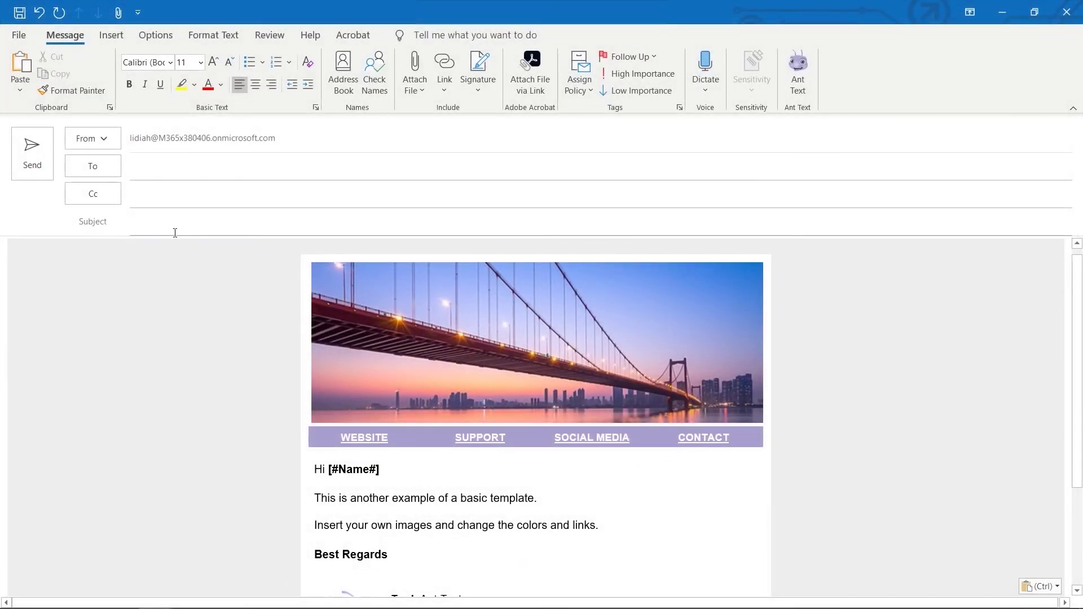
# Give it the subject 'Draft template example', save it as a draft, and view Drafts.
pyautogui.click(175, 232)
pyautogui.write('Draft template example')
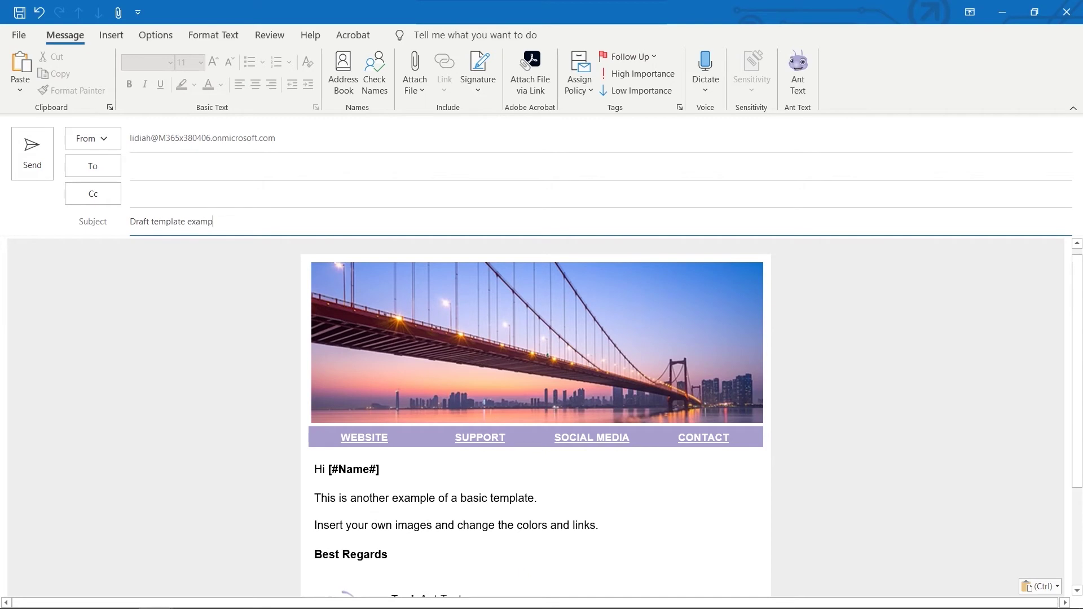
pyautogui.click(1078, 8)
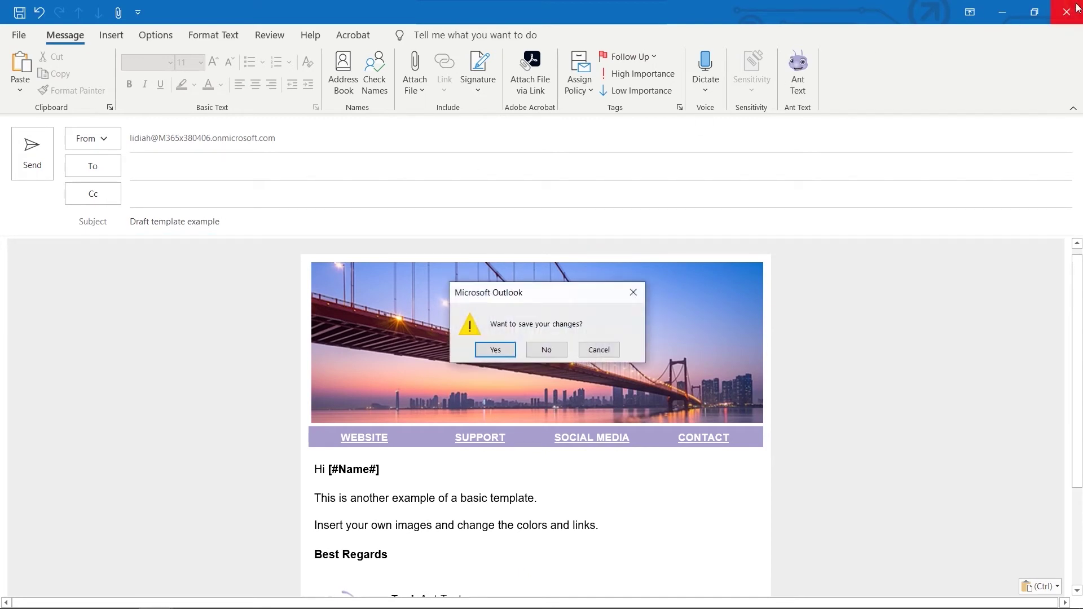
pyautogui.click(494, 350)
pyautogui.click(124, 199)
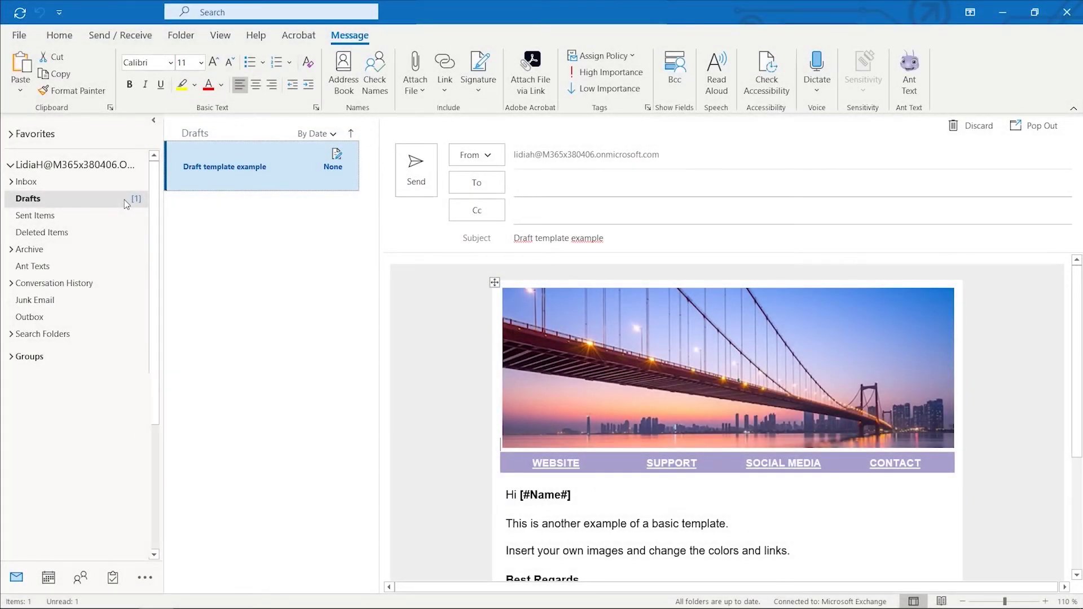
# Create a subfolder 'My new folder' under Ant Texts.
pyautogui.rightClick(96, 269)
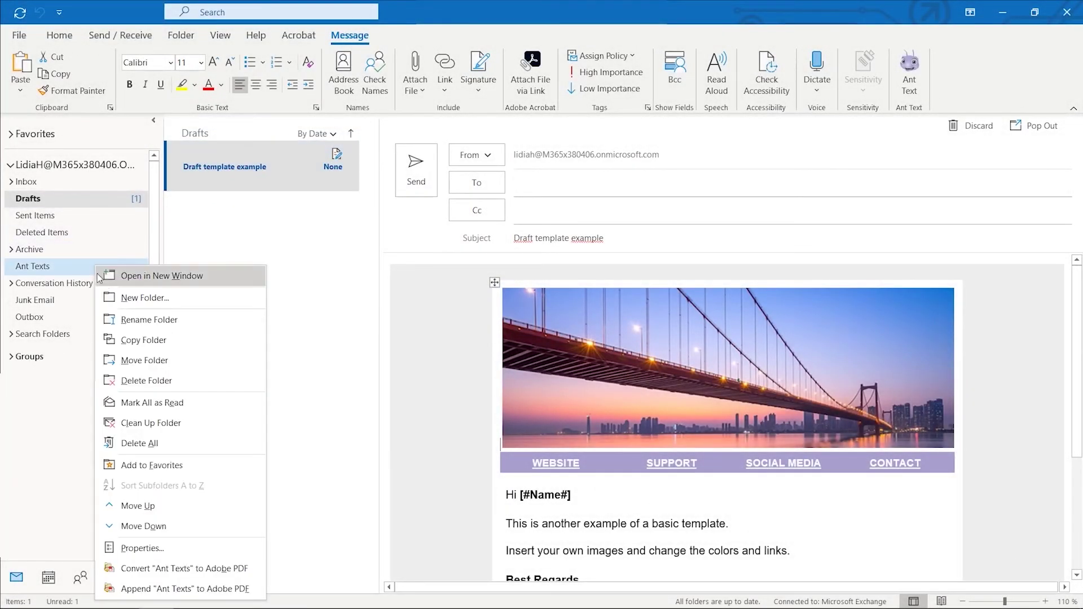
pyautogui.click(113, 292)
pyautogui.write('My new folder')
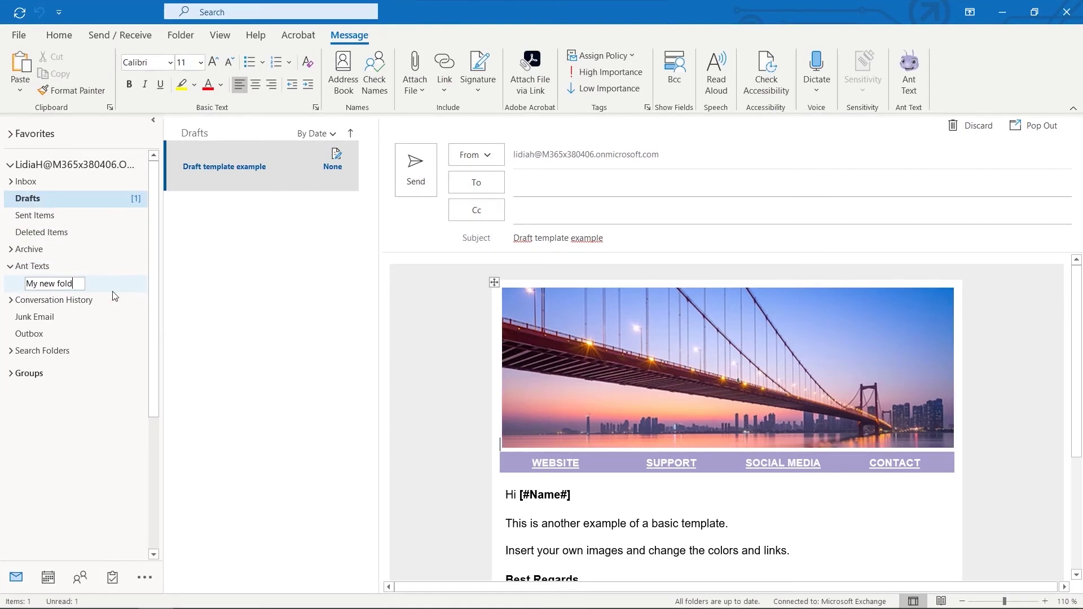
pyautogui.press('Return')
pyautogui.click(111, 284)
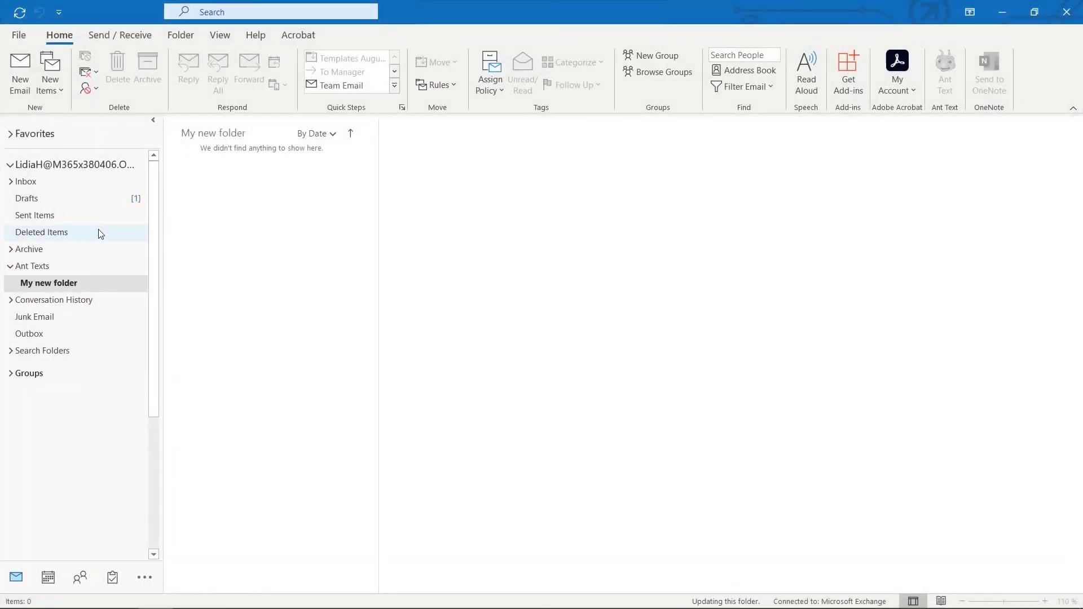
# Move the Draft template example draft from Drafts into My new folder and check it.
pyautogui.click(94, 202)
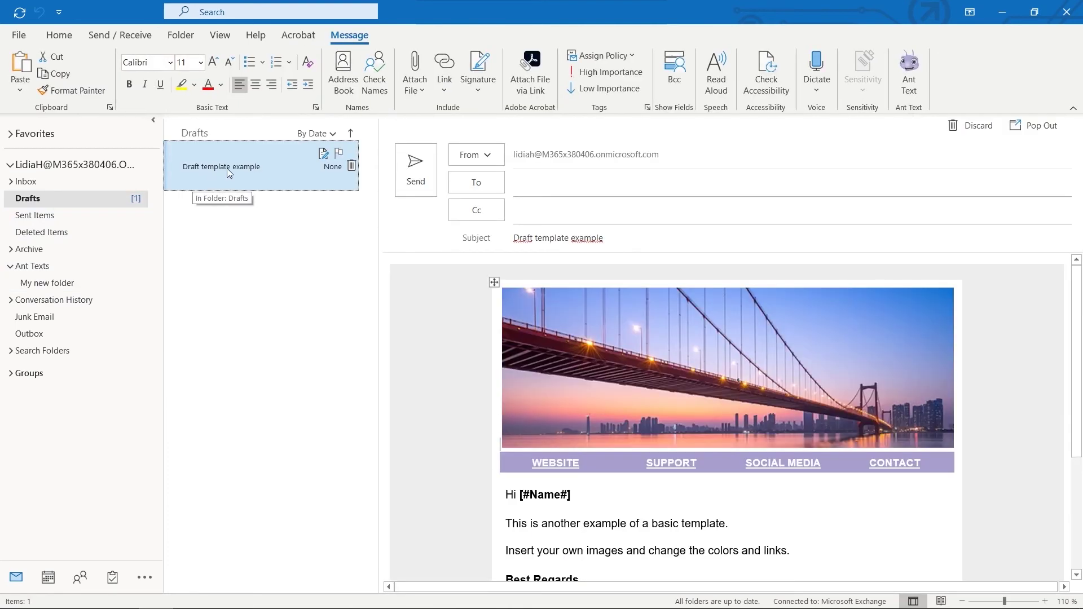
pyautogui.moveTo(226, 168); pyautogui.dragTo(102, 286)
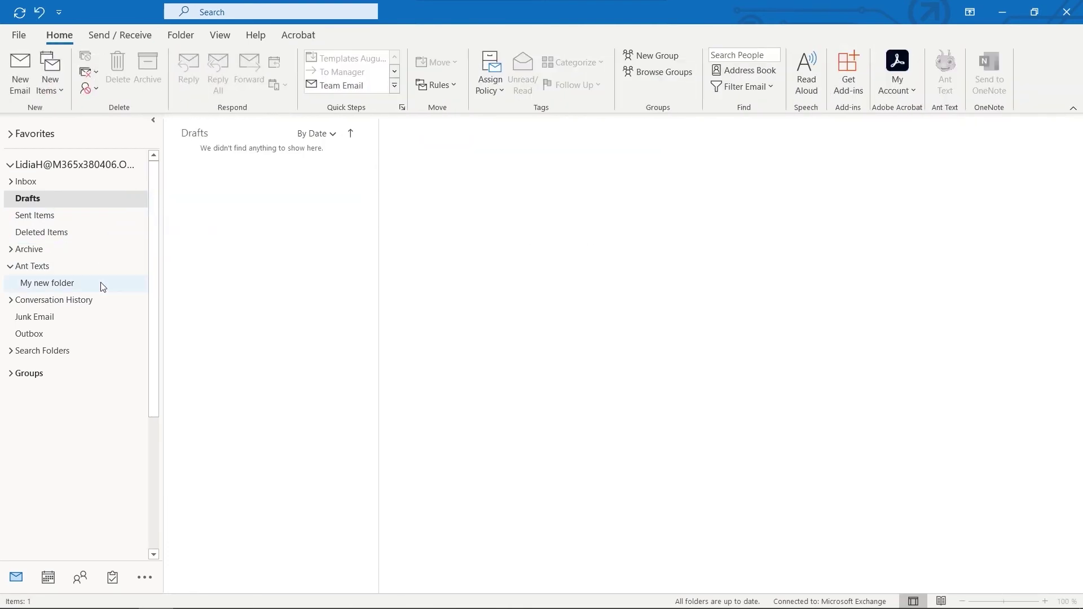
pyautogui.click(101, 282)
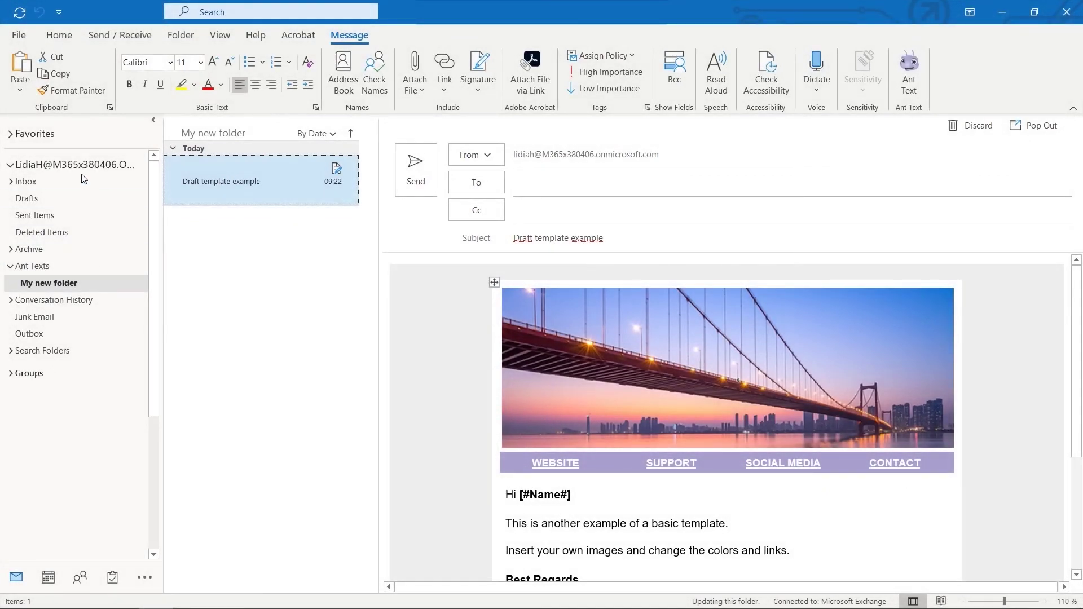
pyautogui.click(57, 36)
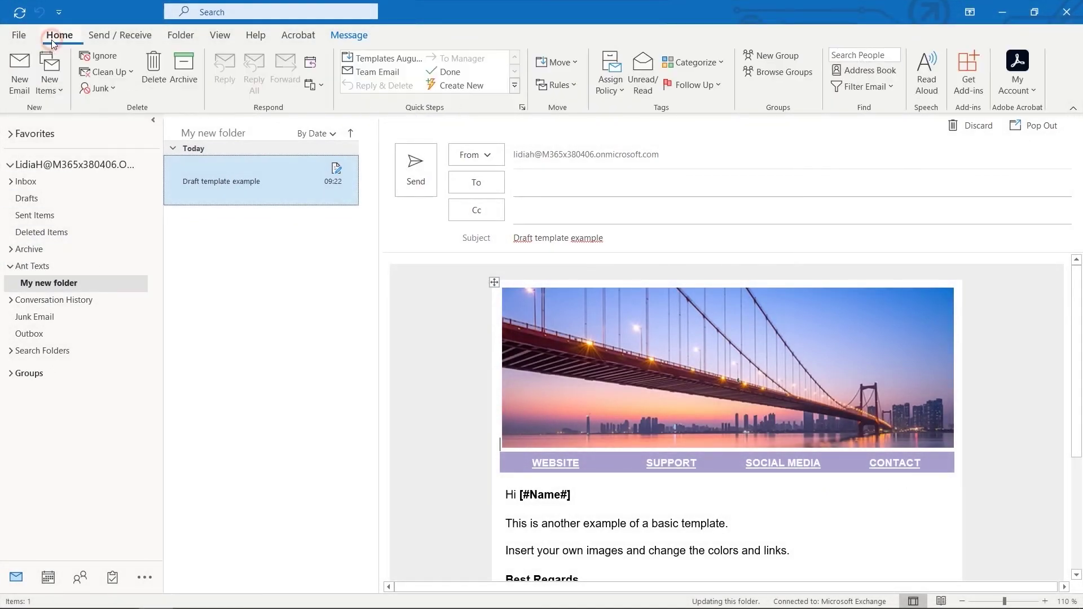
# Start a new message and insert Draft template example from Ant Texts > My new folder.
pyautogui.click(21, 82)
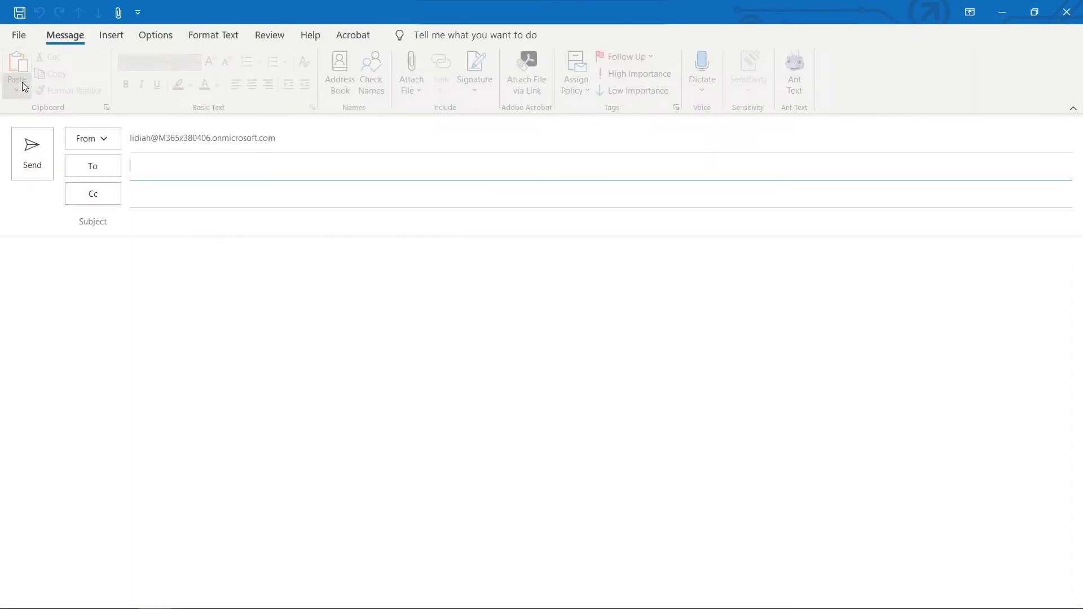
pyautogui.click(792, 93)
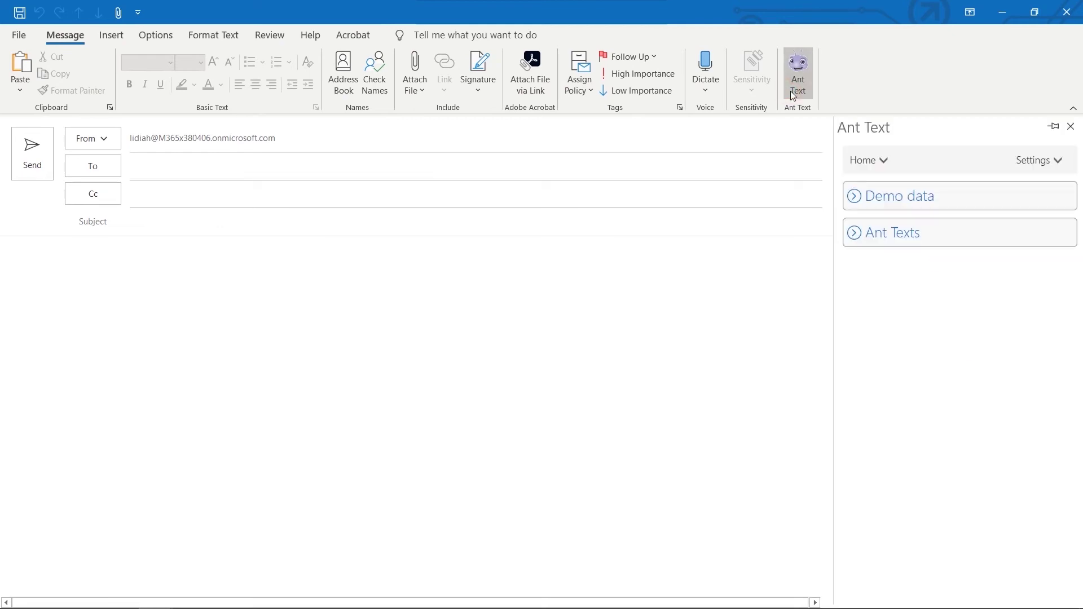
pyautogui.click(976, 229)
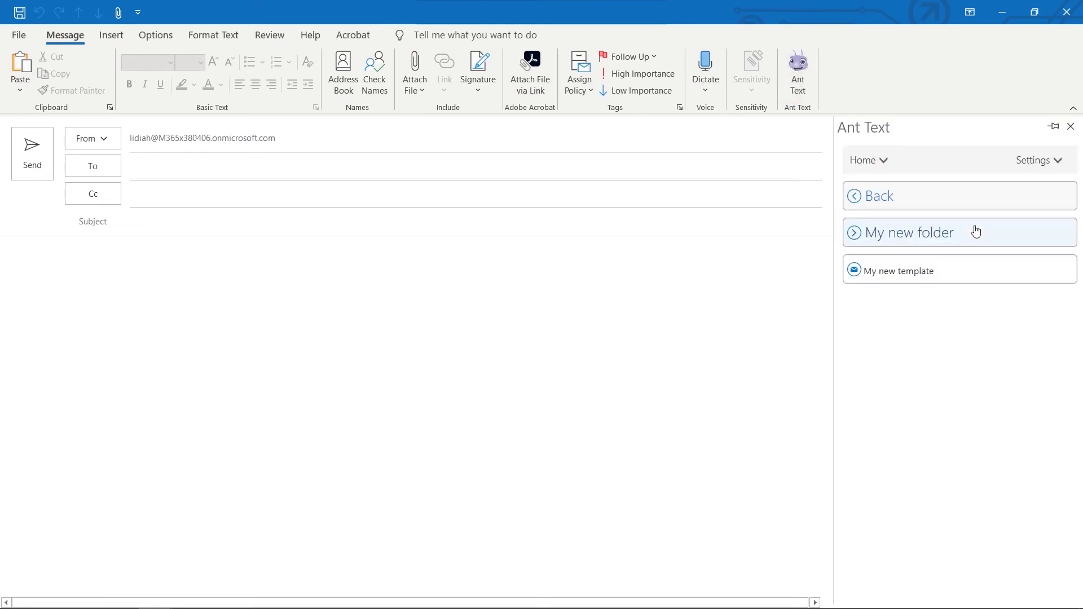
pyautogui.click(976, 229)
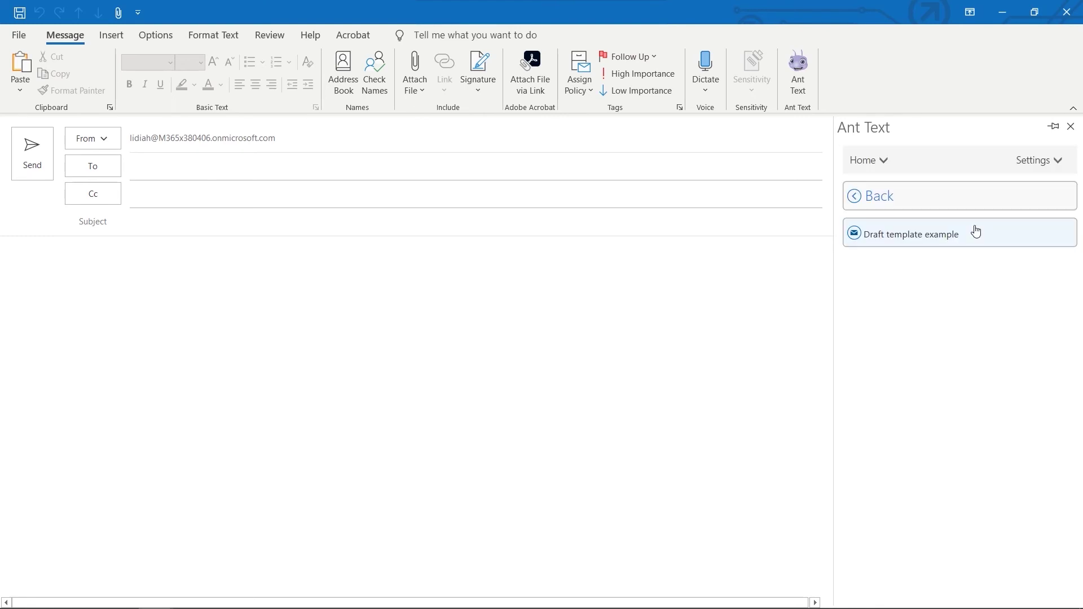
pyautogui.click(975, 231)
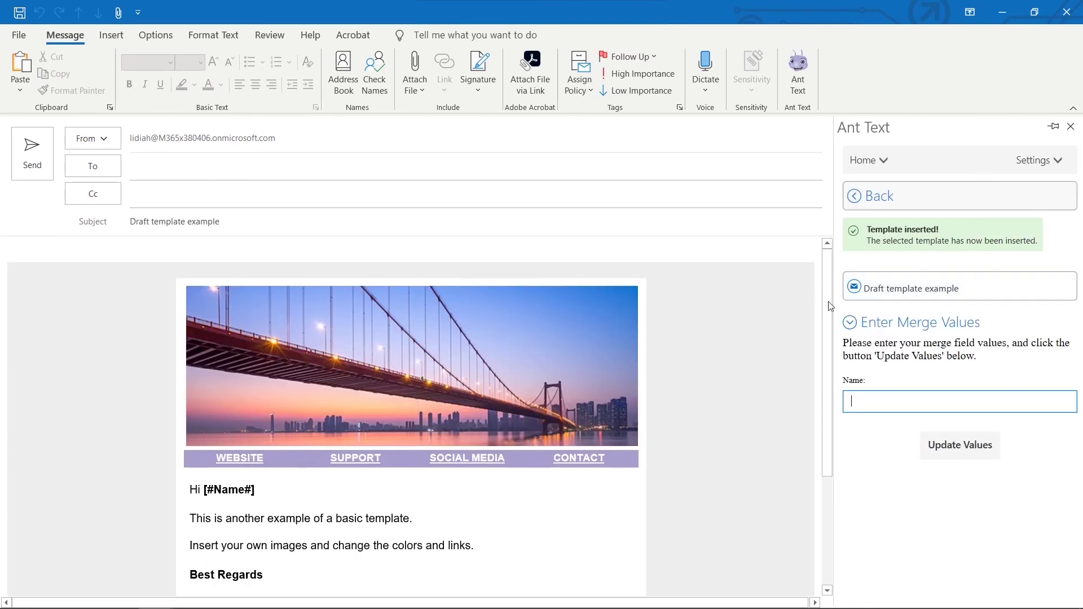
# Fill the template's Name merge value with the recipient's name and update the greeting.
pyautogui.scroll(-3, 706, 359)
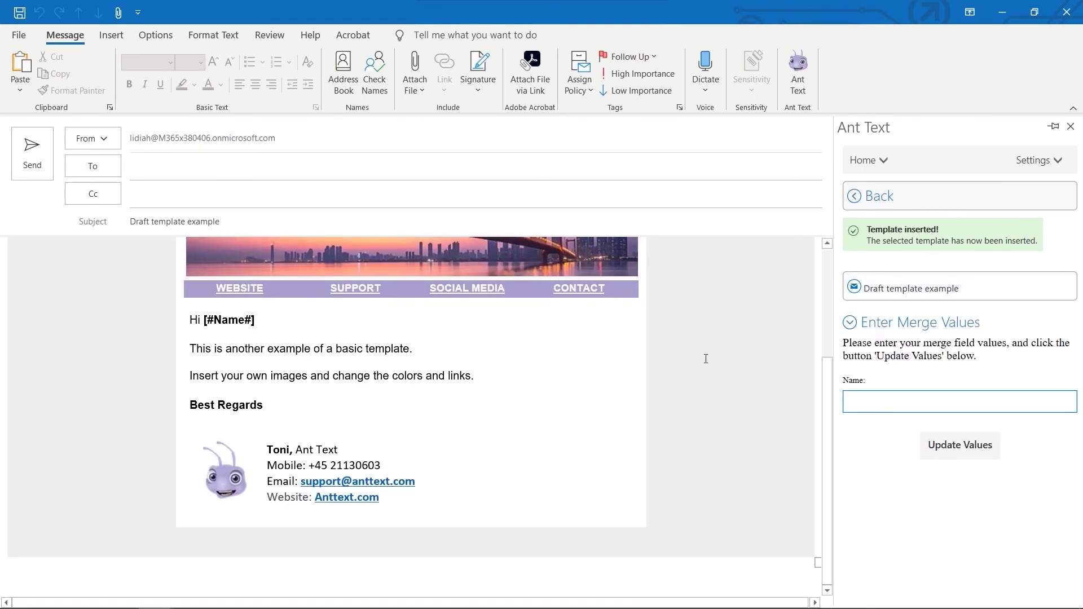
pyautogui.click(874, 348)
pyautogui.write('H')
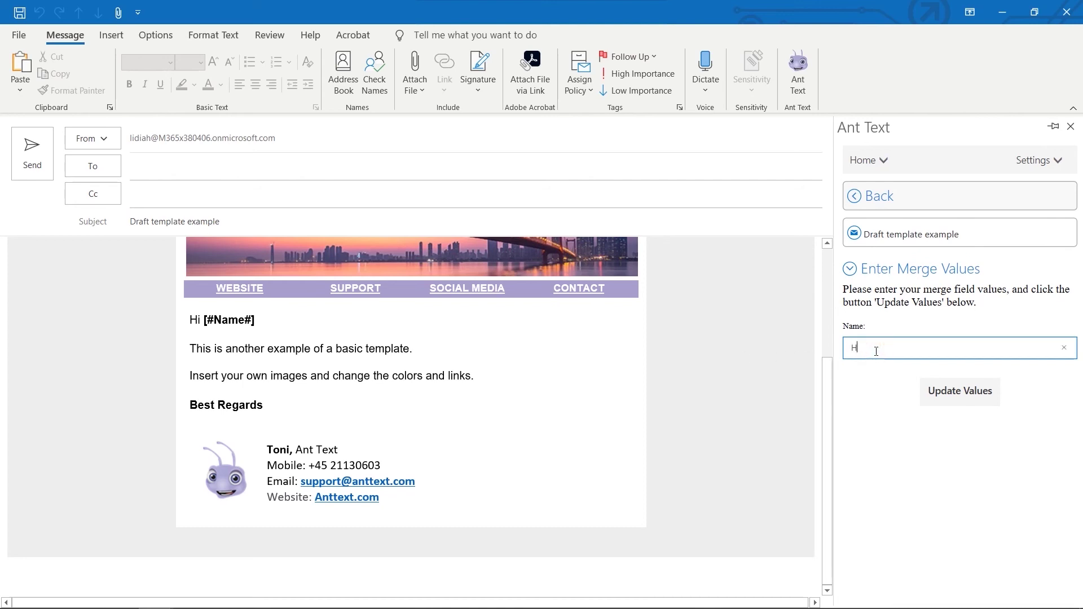
pyautogui.write('anna S')
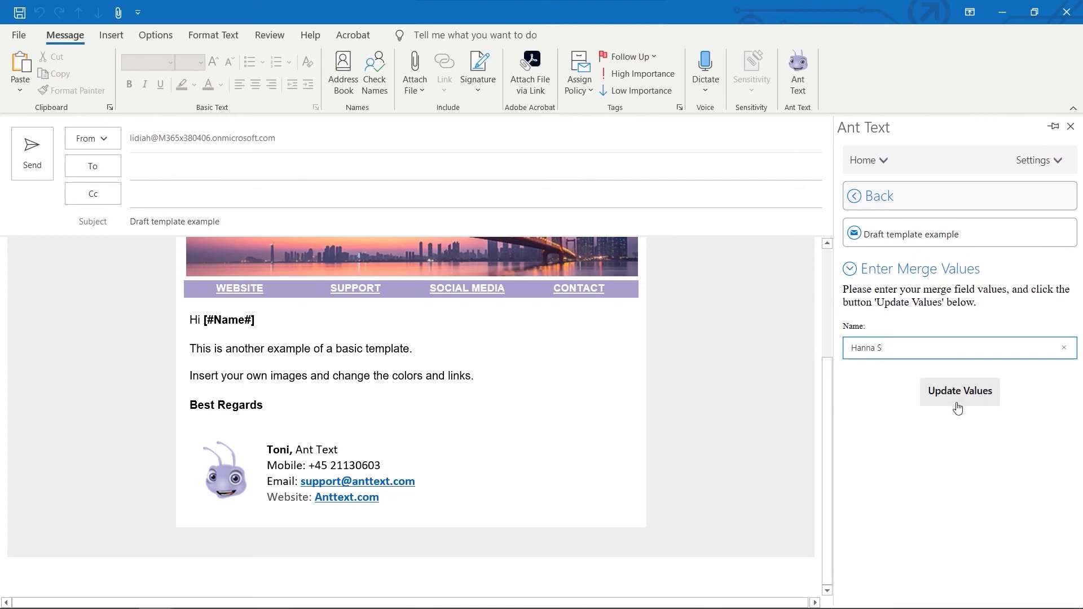
pyautogui.click(957, 403)
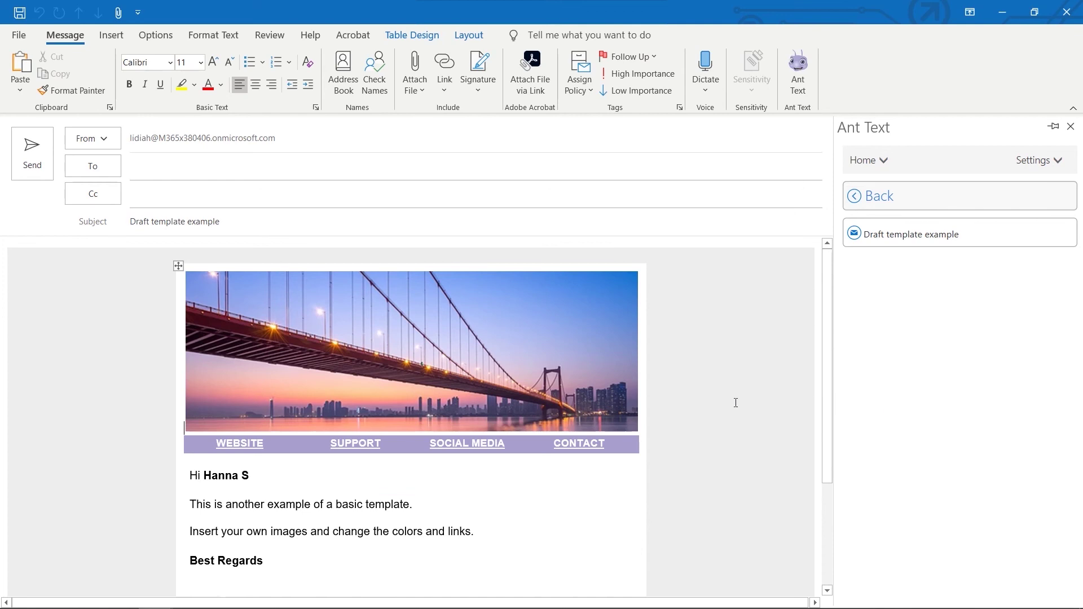
# Address the email to the suggested recipient contact and send it.
pyautogui.scroll(-5, 735, 402)
pyautogui.scroll(5, 736, 402)
pyautogui.click(330, 171)
pyautogui.write('Hanna')
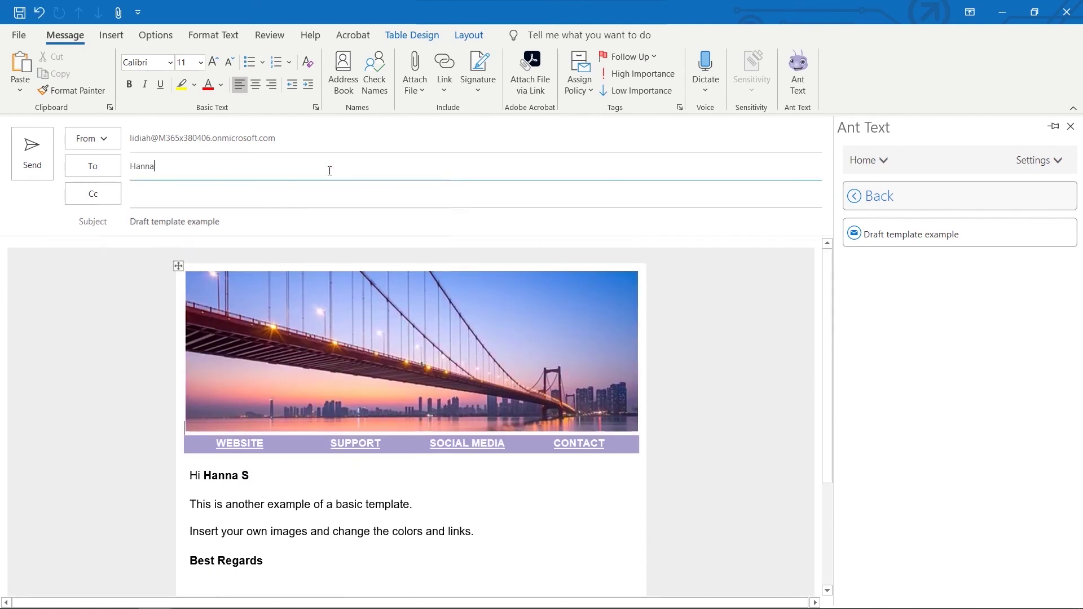
pyautogui.write(' S')
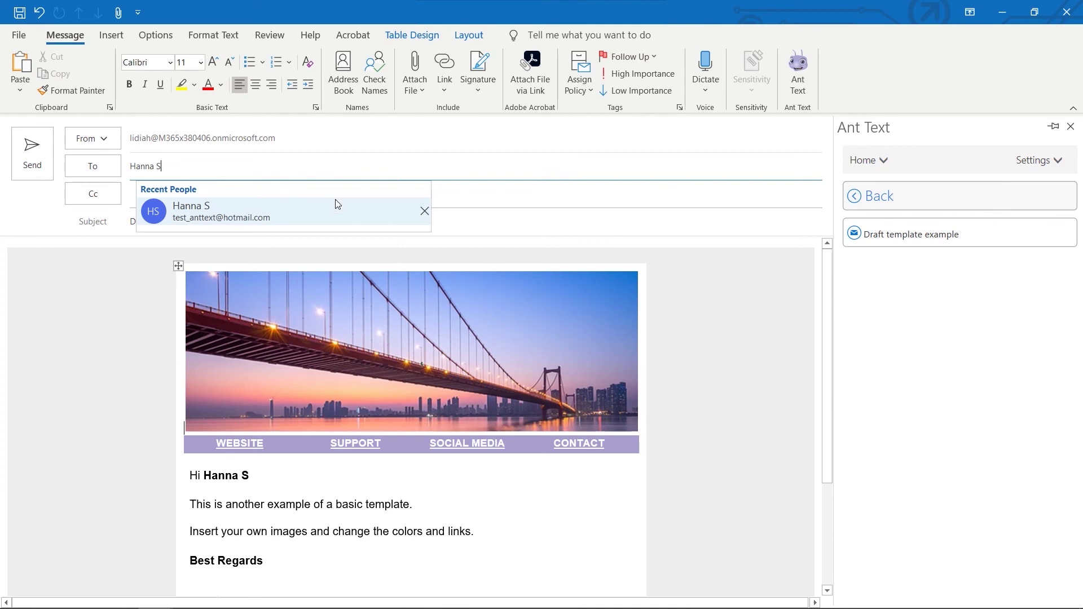
pyautogui.click(336, 216)
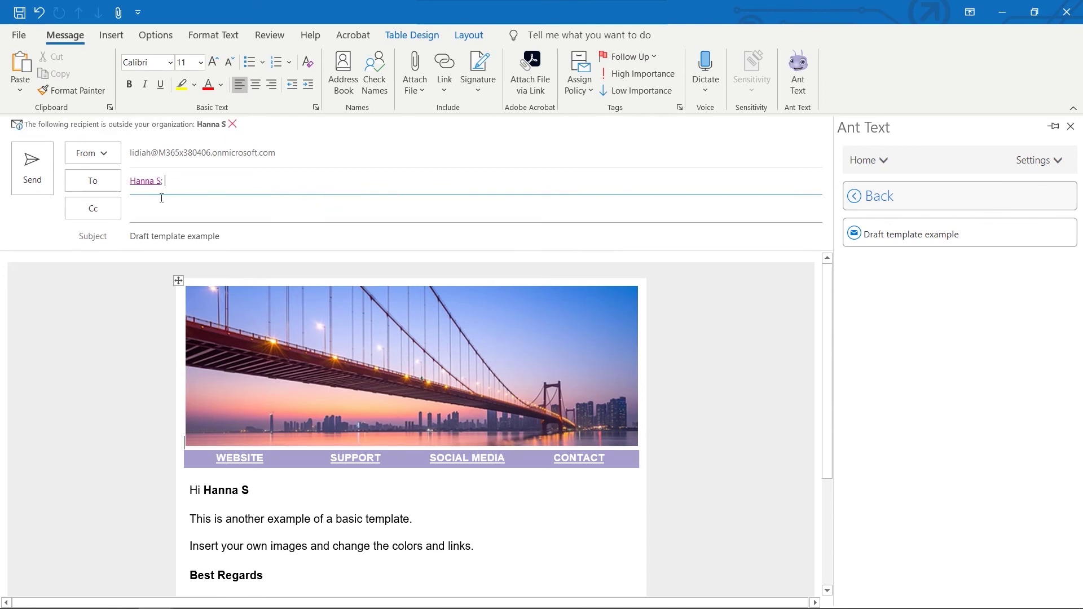
pyautogui.click(32, 168)
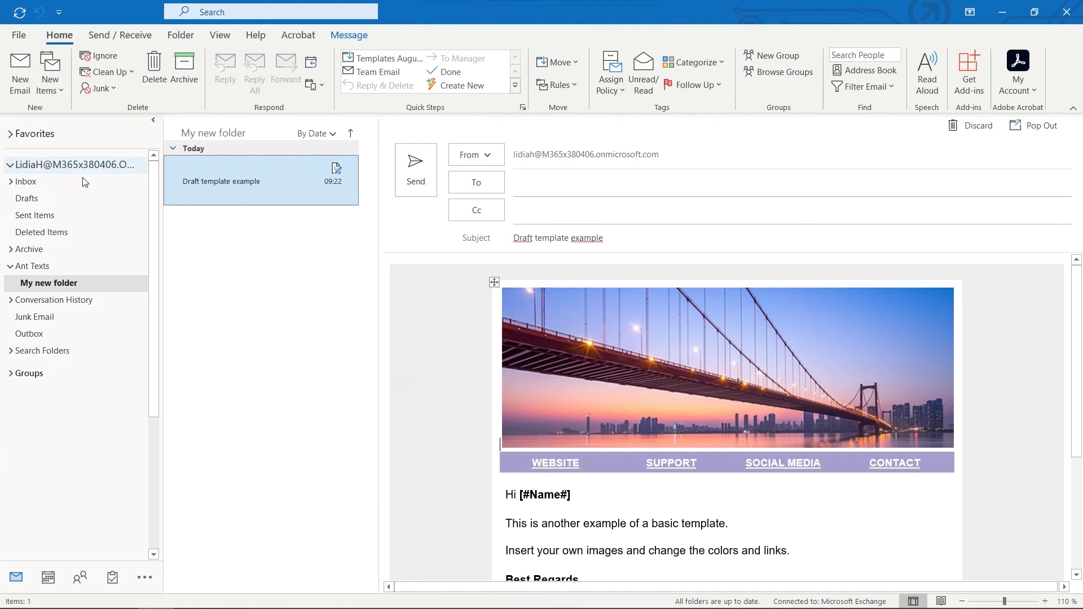